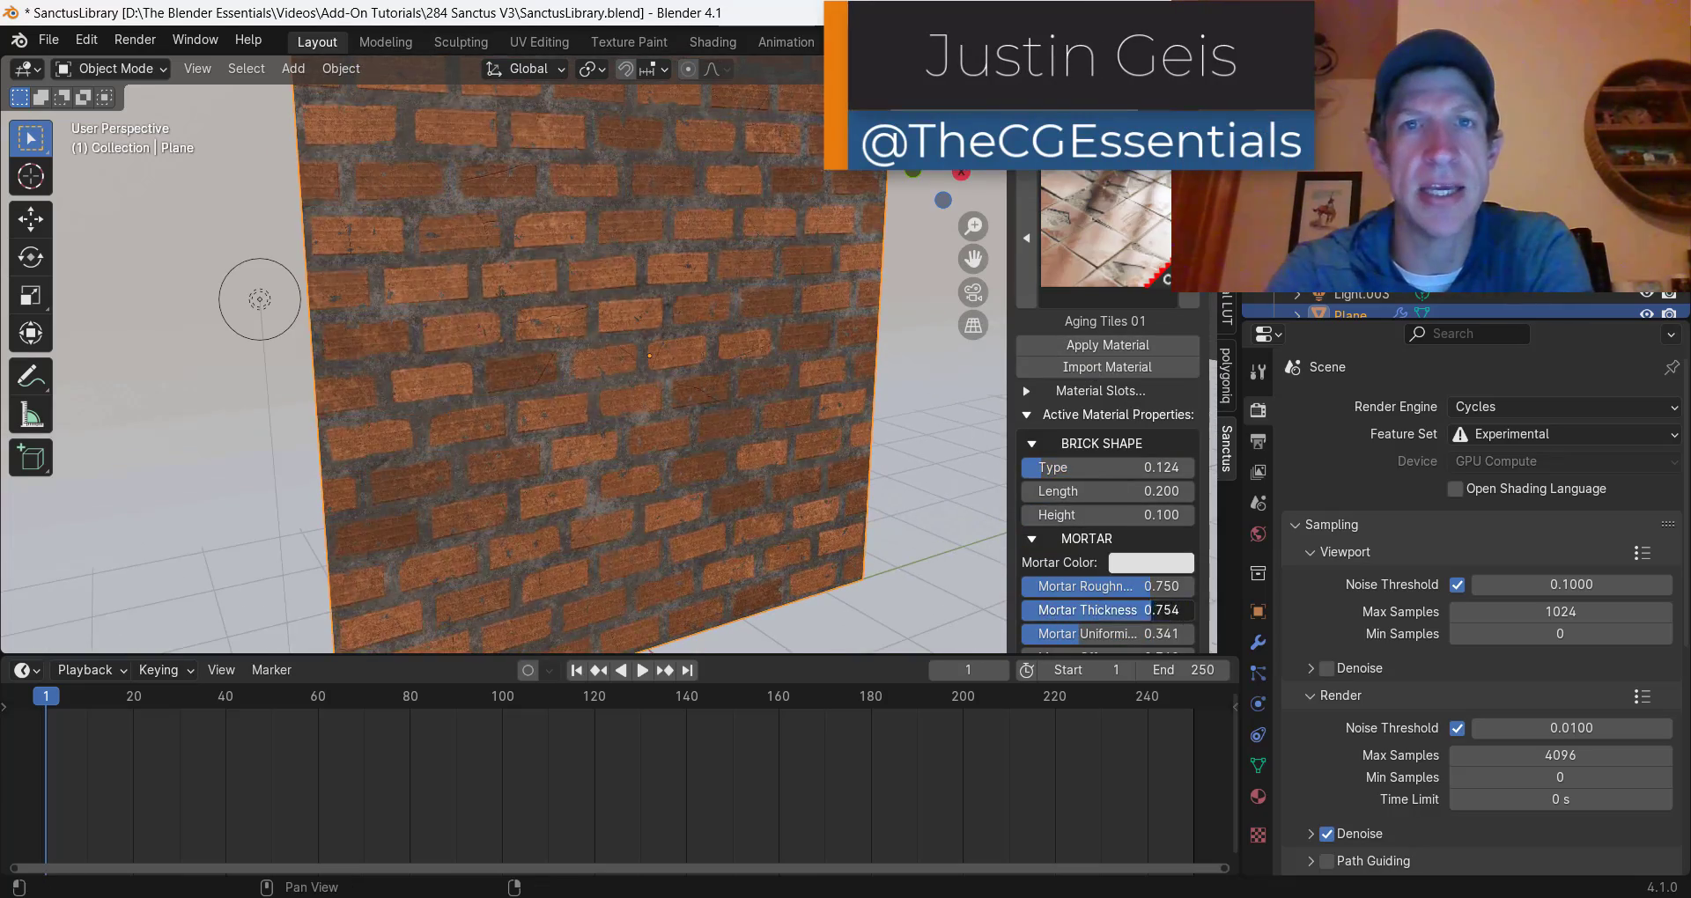
# - Widen the hexagon ring radius, switch the array to RECTANGLE, and set Y Size to 0.35 m
pyautogui.scroll(-5, 1053, 618)
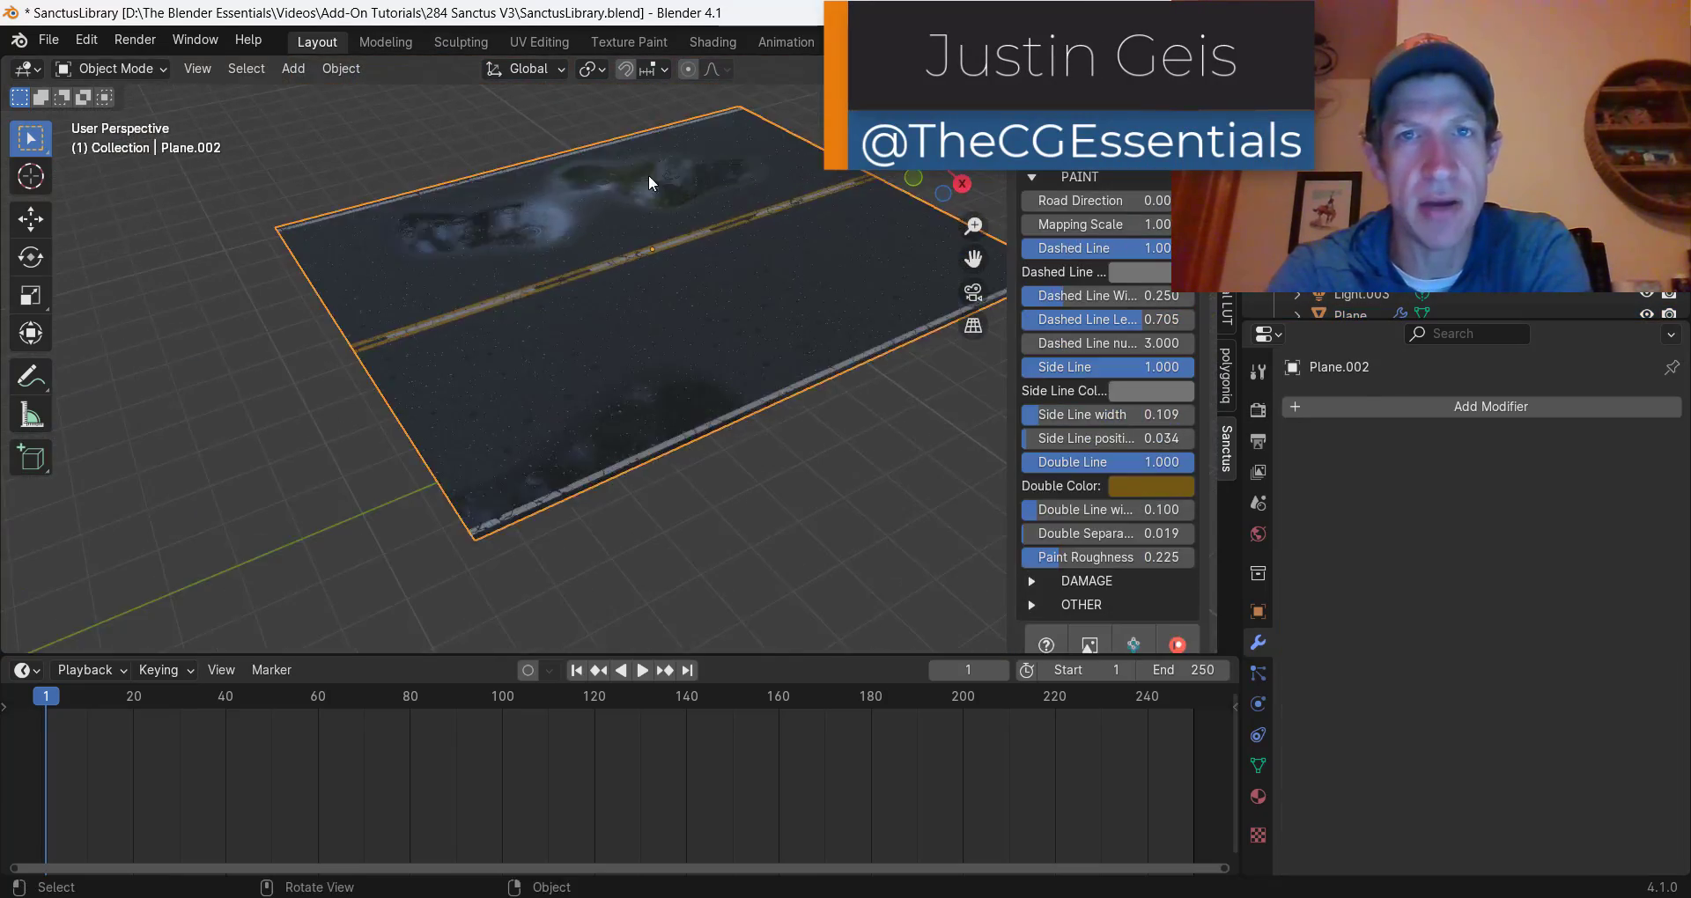
pyautogui.moveTo(649, 175)
pyautogui.mouseDown(button='middle')
pyautogui.moveTo(1118, 198)
pyautogui.moveTo(1091, 300)
pyautogui.mouseUp(button='middle')
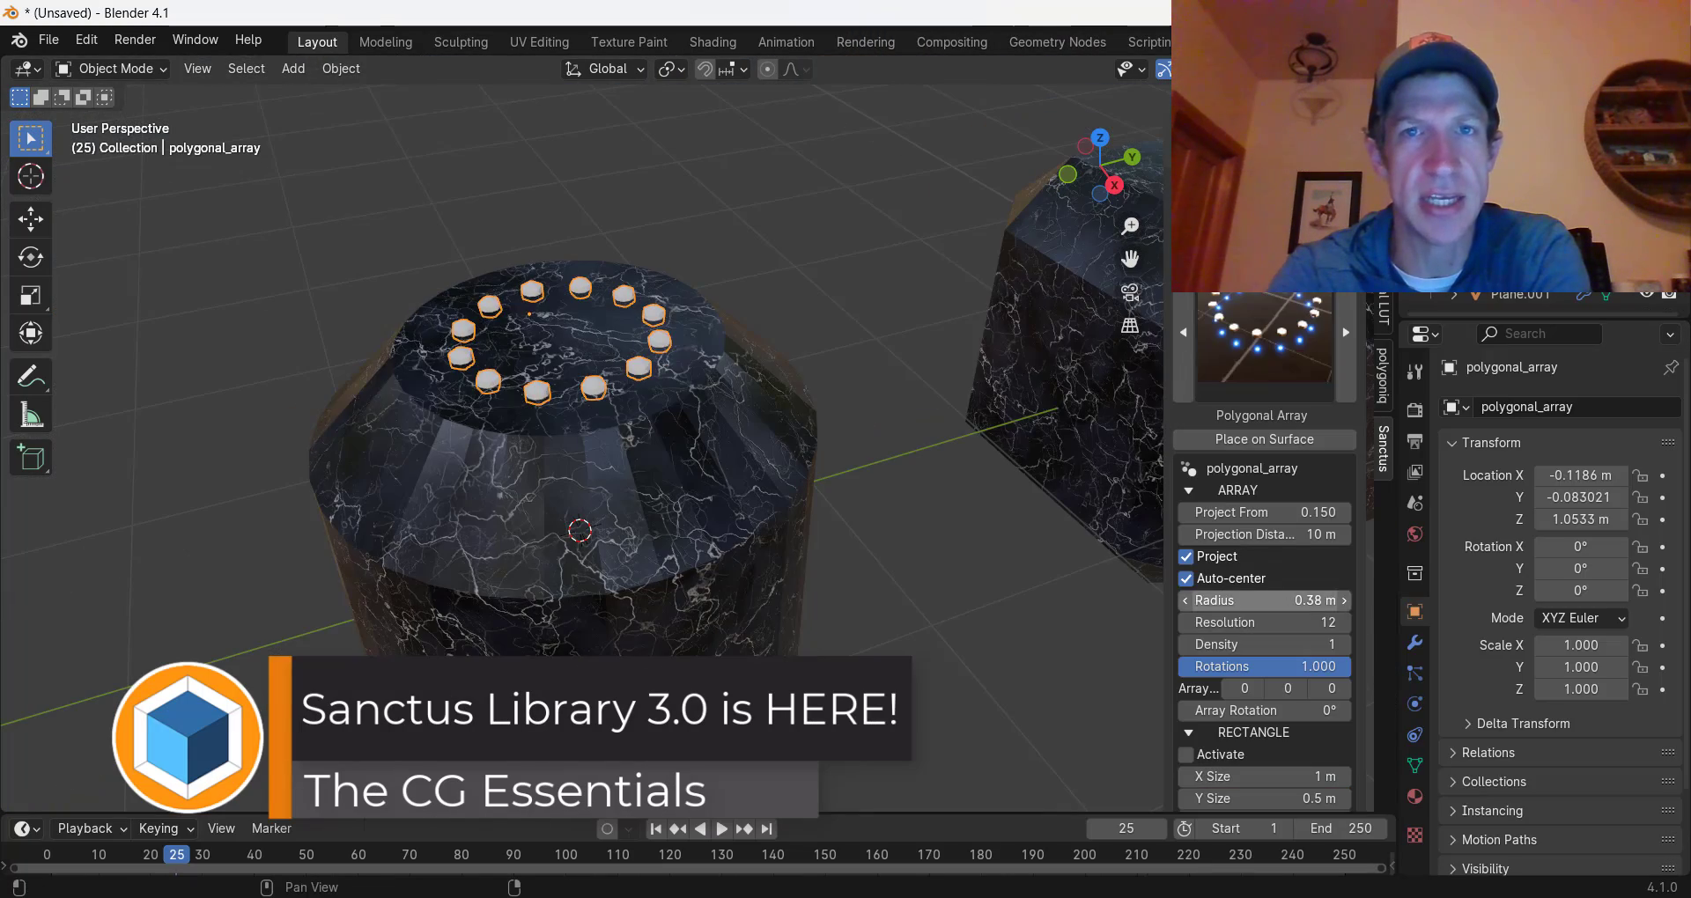
pyautogui.moveTo(1264, 600); pyautogui.dragTo(1316, 599)
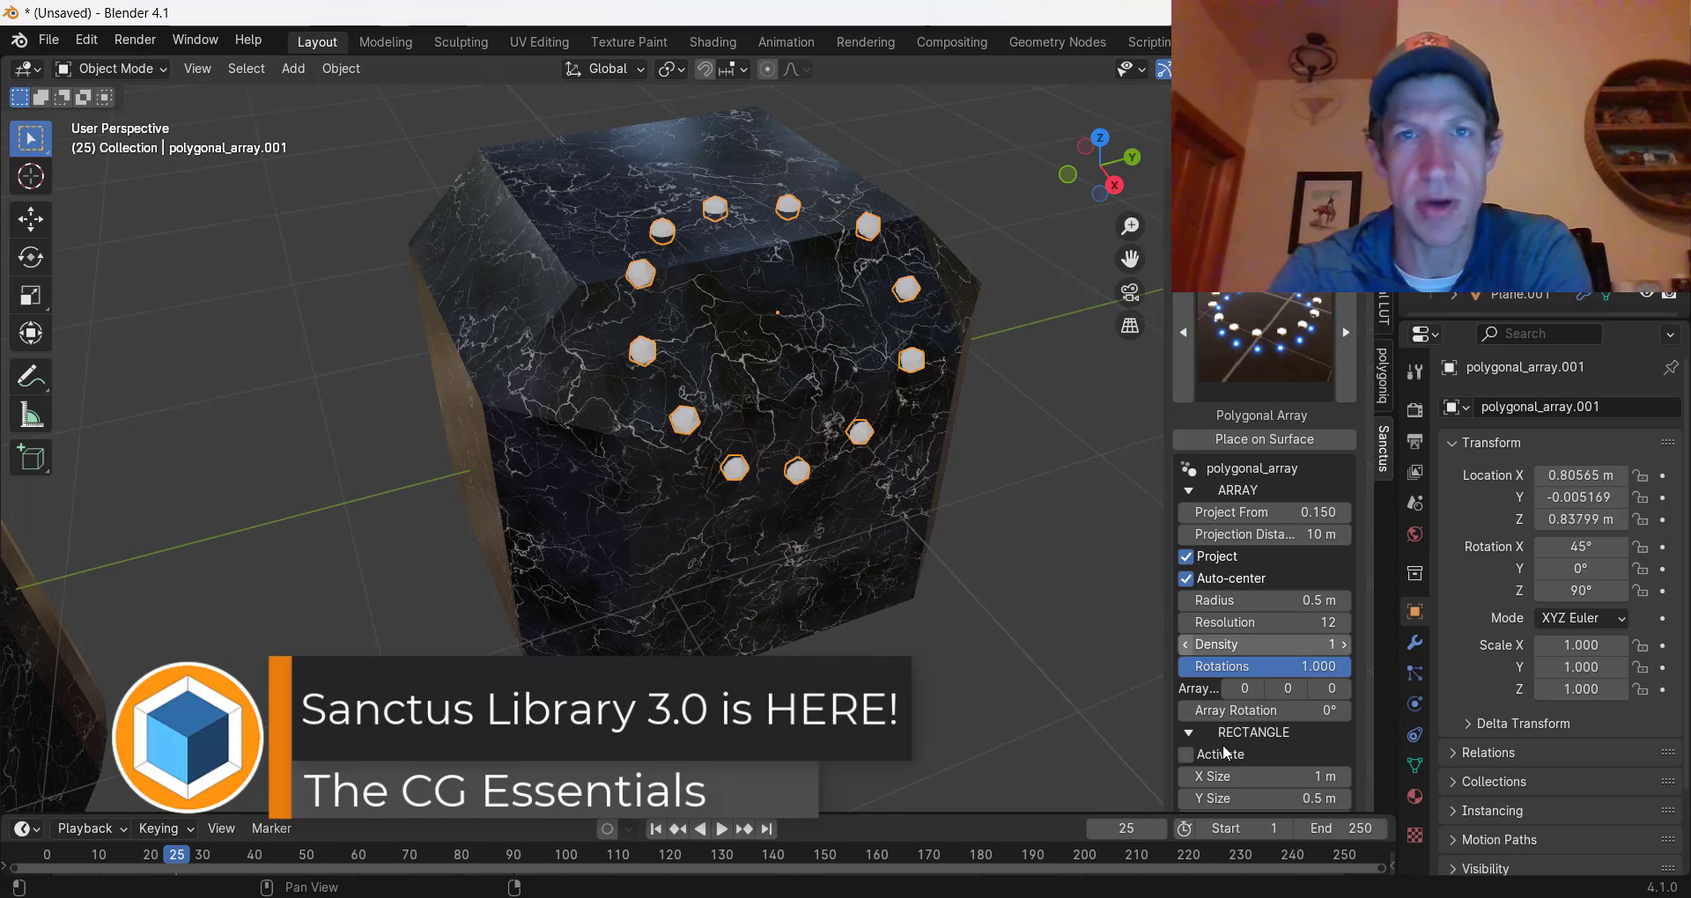
pyautogui.click(1187, 754)
pyautogui.scroll(-4, 1264, 573)
pyautogui.moveTo(1290, 665); pyautogui.dragTo(1264, 665)
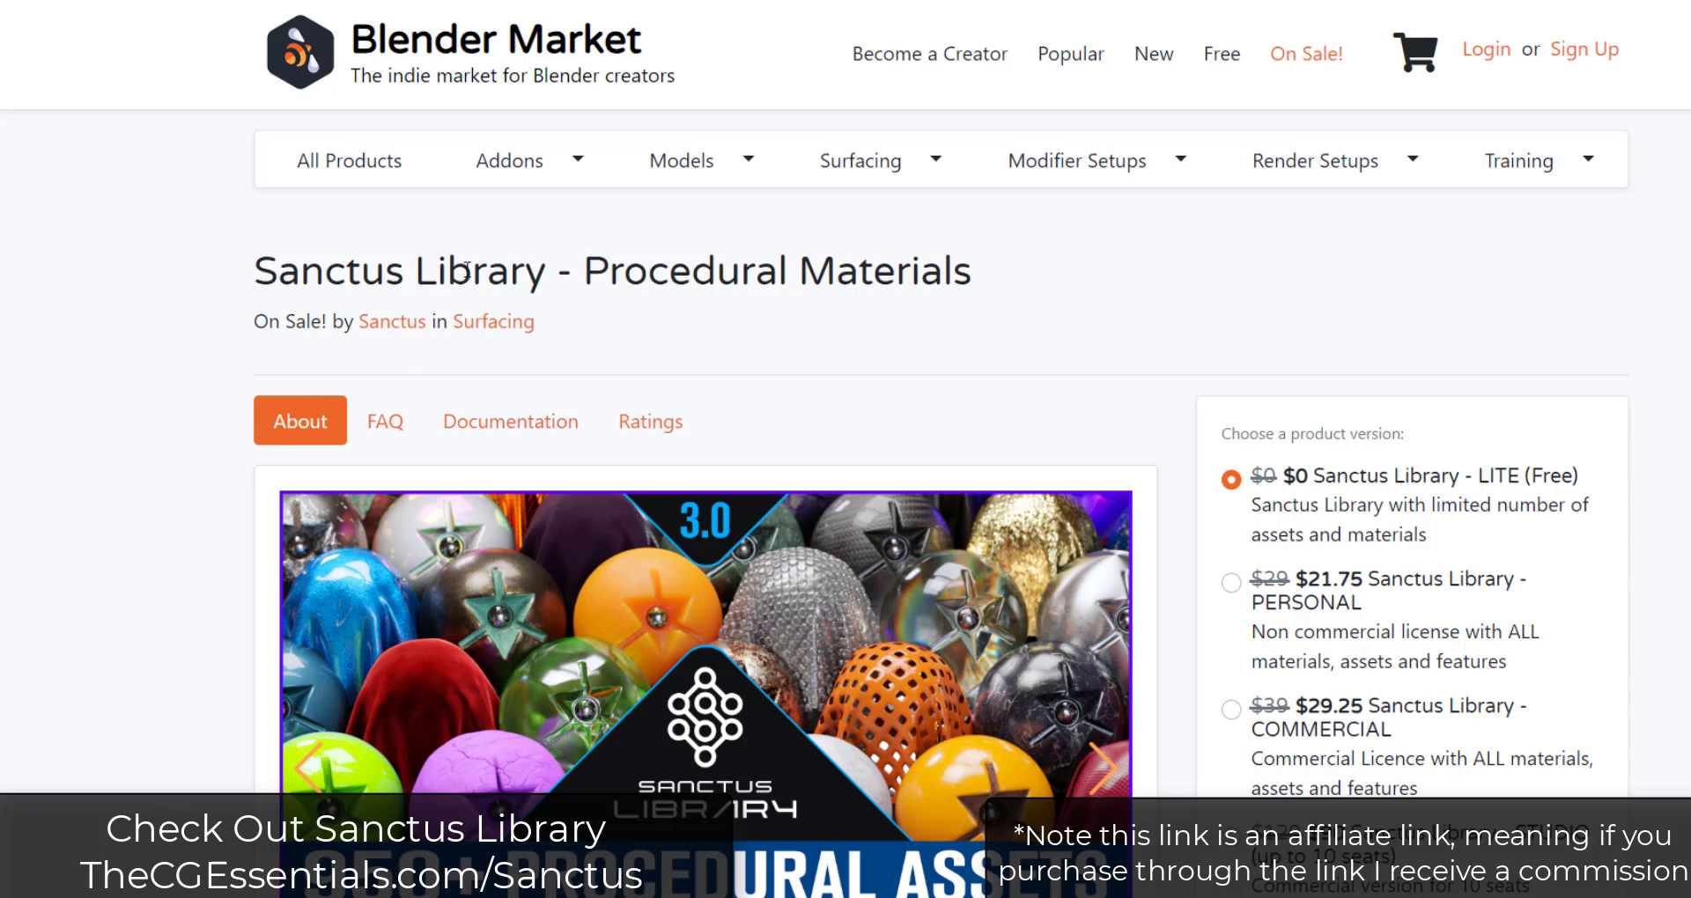
# - Advance the Sanctus Library banner carousel from the stone floor to the red terrazzo slide
pyautogui.moveTo(255, 275); pyautogui.dragTo(983, 266)
pyautogui.click(976, 266)
pyautogui.scroll(-4, 352, 397)
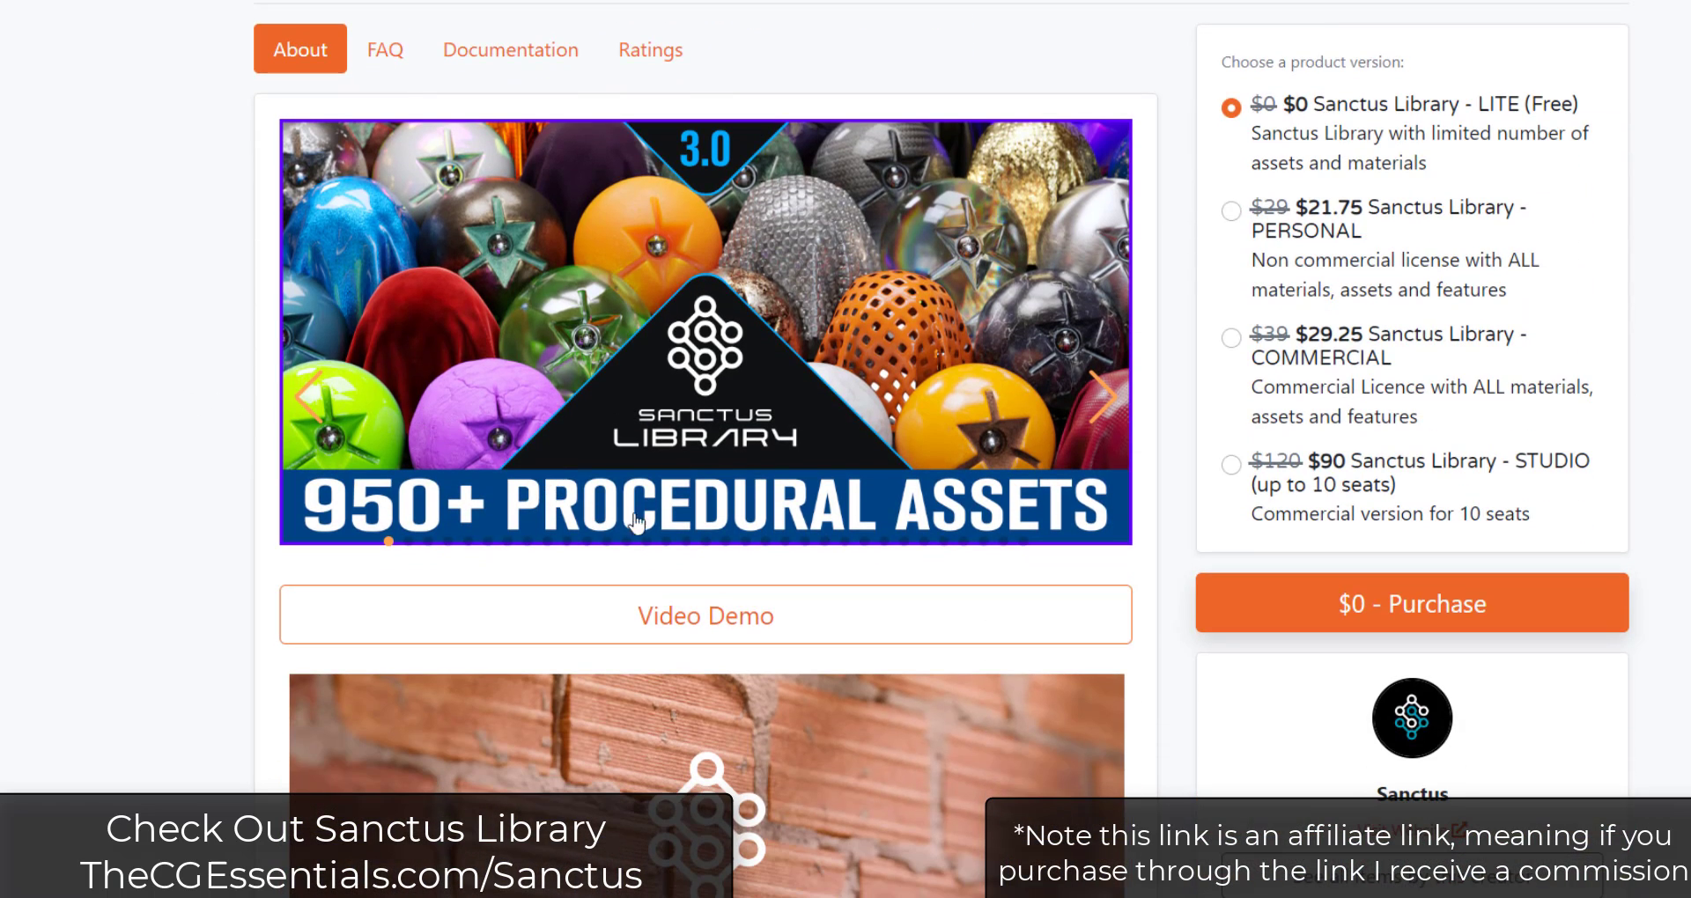
pyautogui.click(1101, 395)
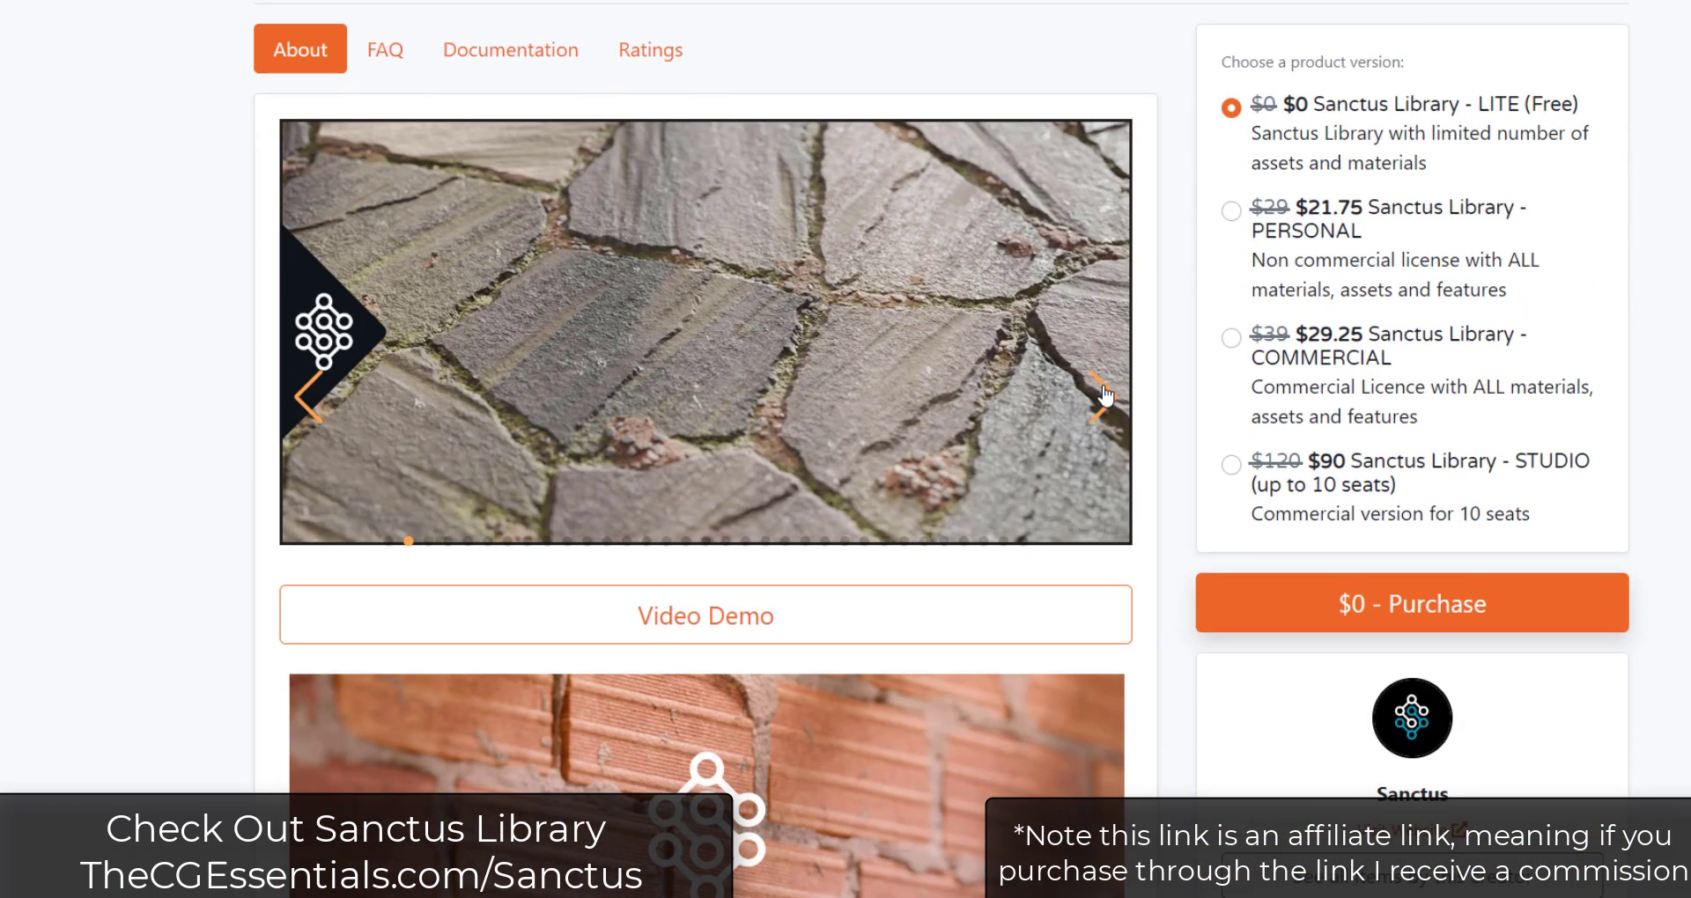
pyautogui.click(1101, 393)
pyautogui.click(1101, 394)
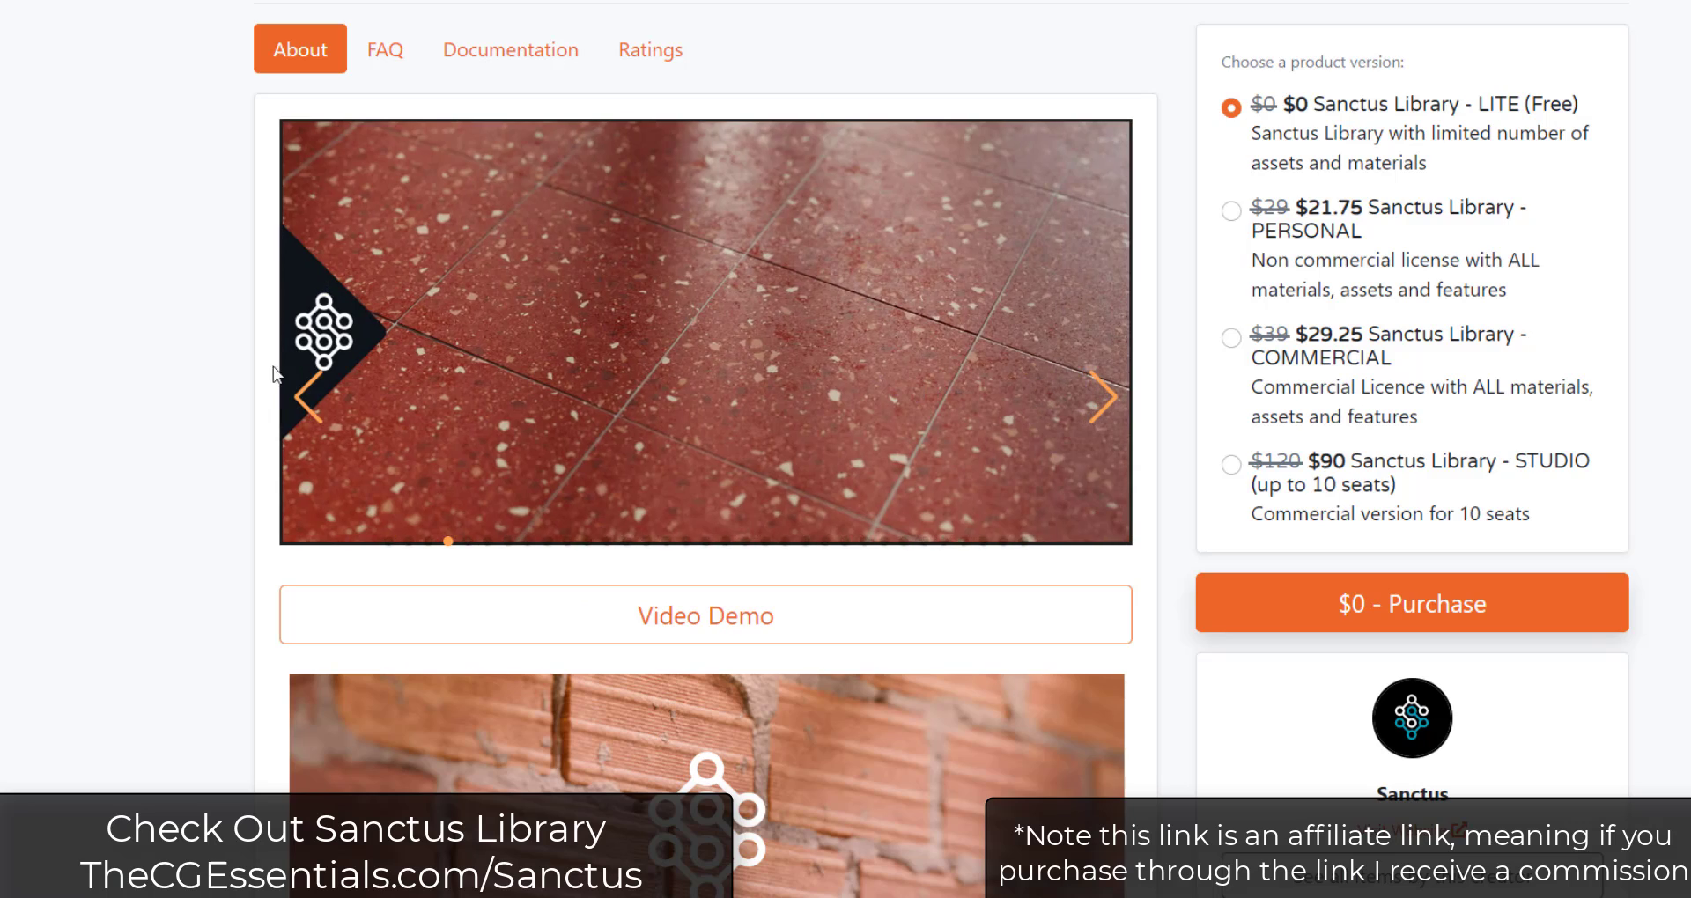
# - Scroll down to the Unique Materials section with Parallax, Displacement, Effects and Toon previews
pyautogui.scroll(-7, 238, 374)
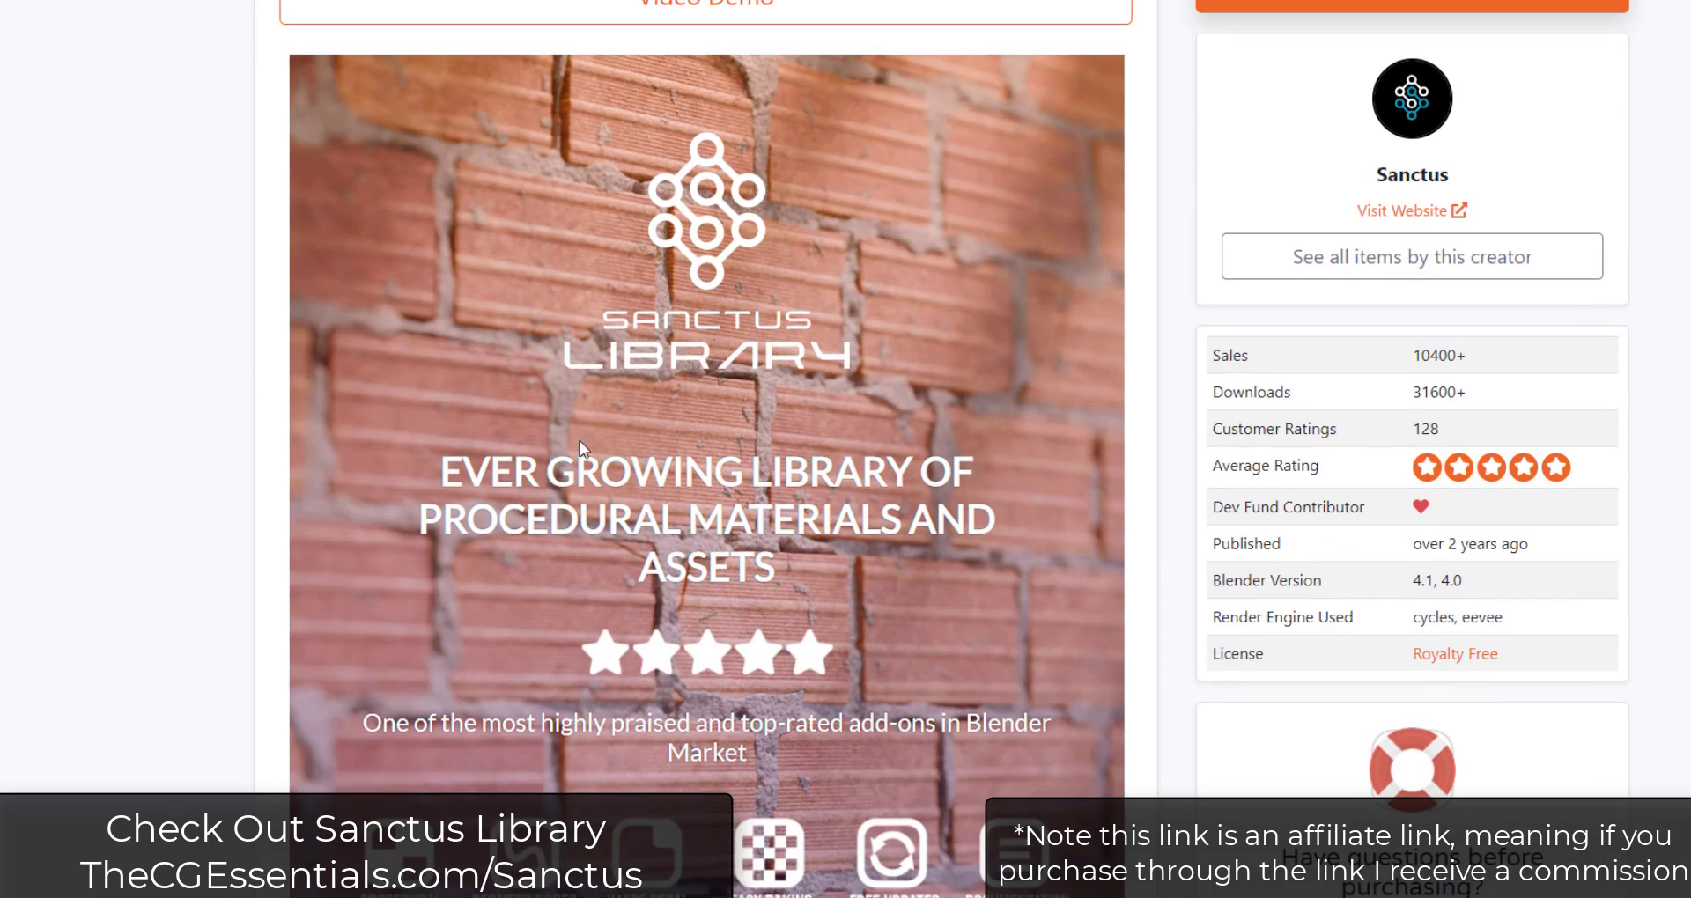
pyautogui.scroll(-18, 576, 469)
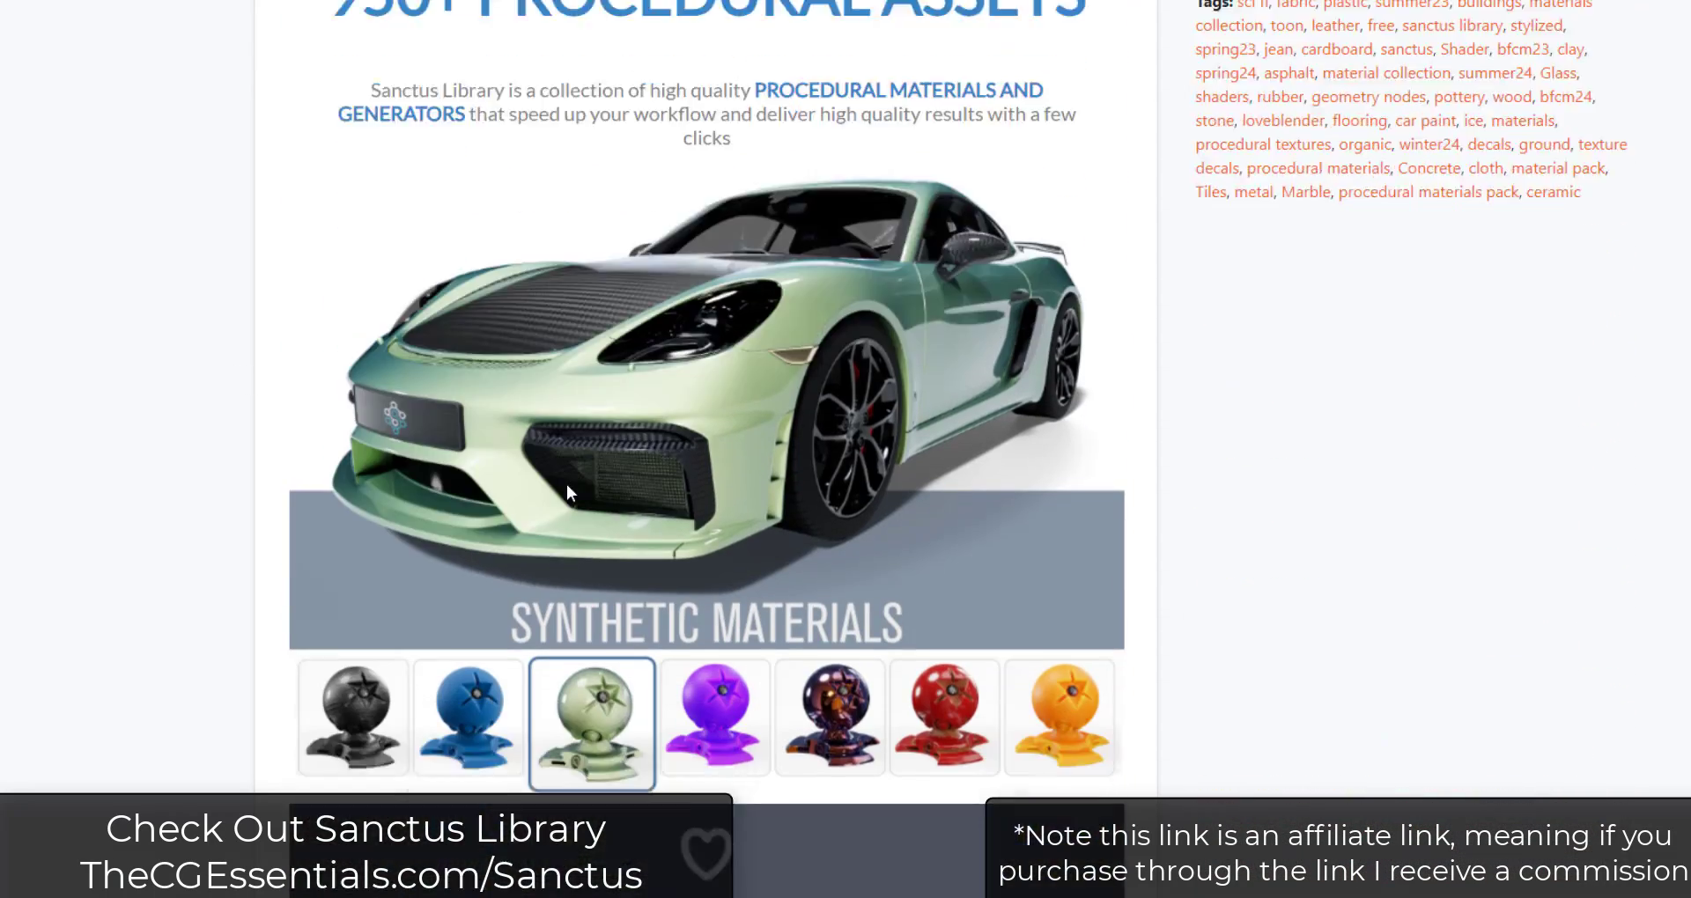
pyautogui.scroll(-10, 567, 485)
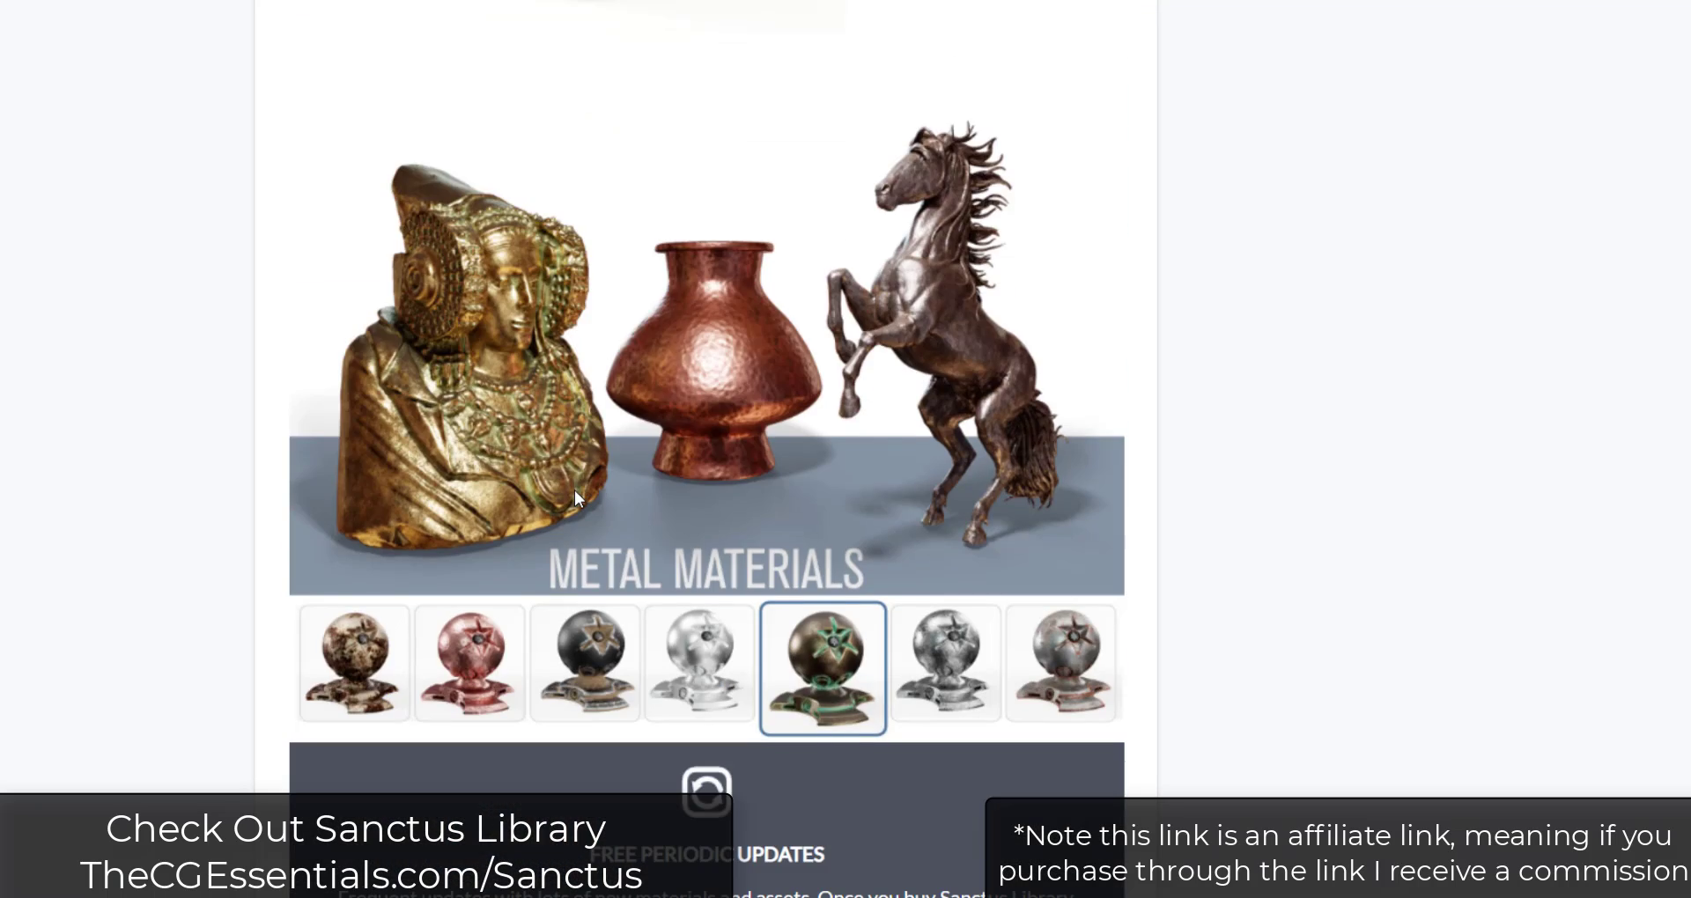
pyautogui.scroll(-20, 579, 498)
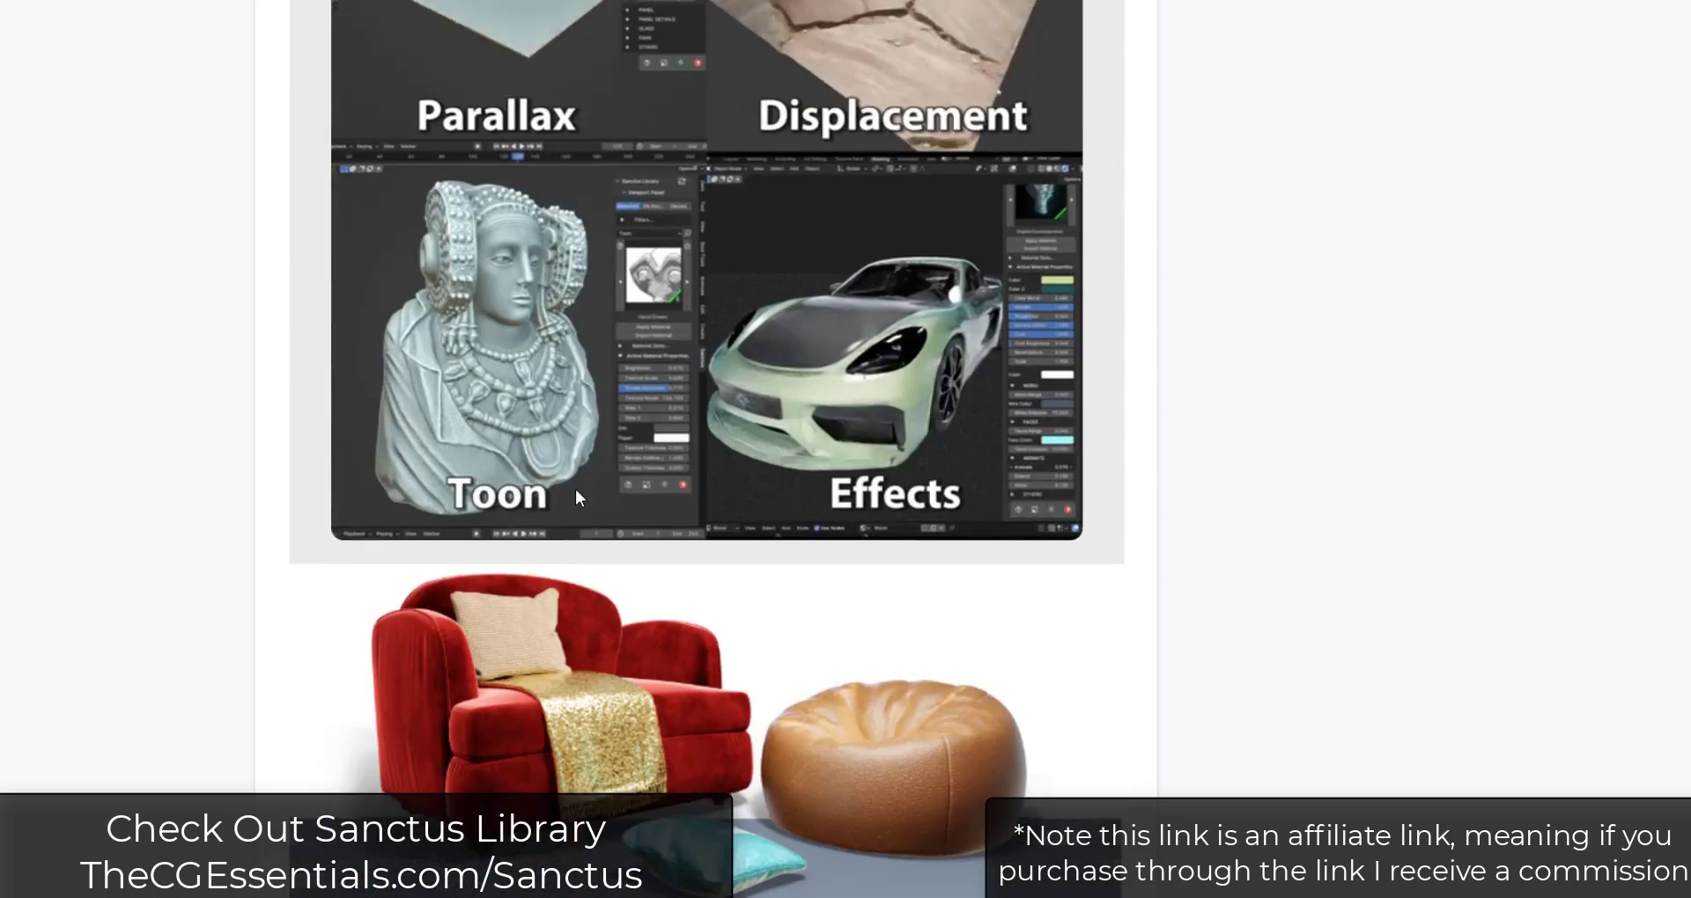
pyautogui.scroll(2, 578, 489)
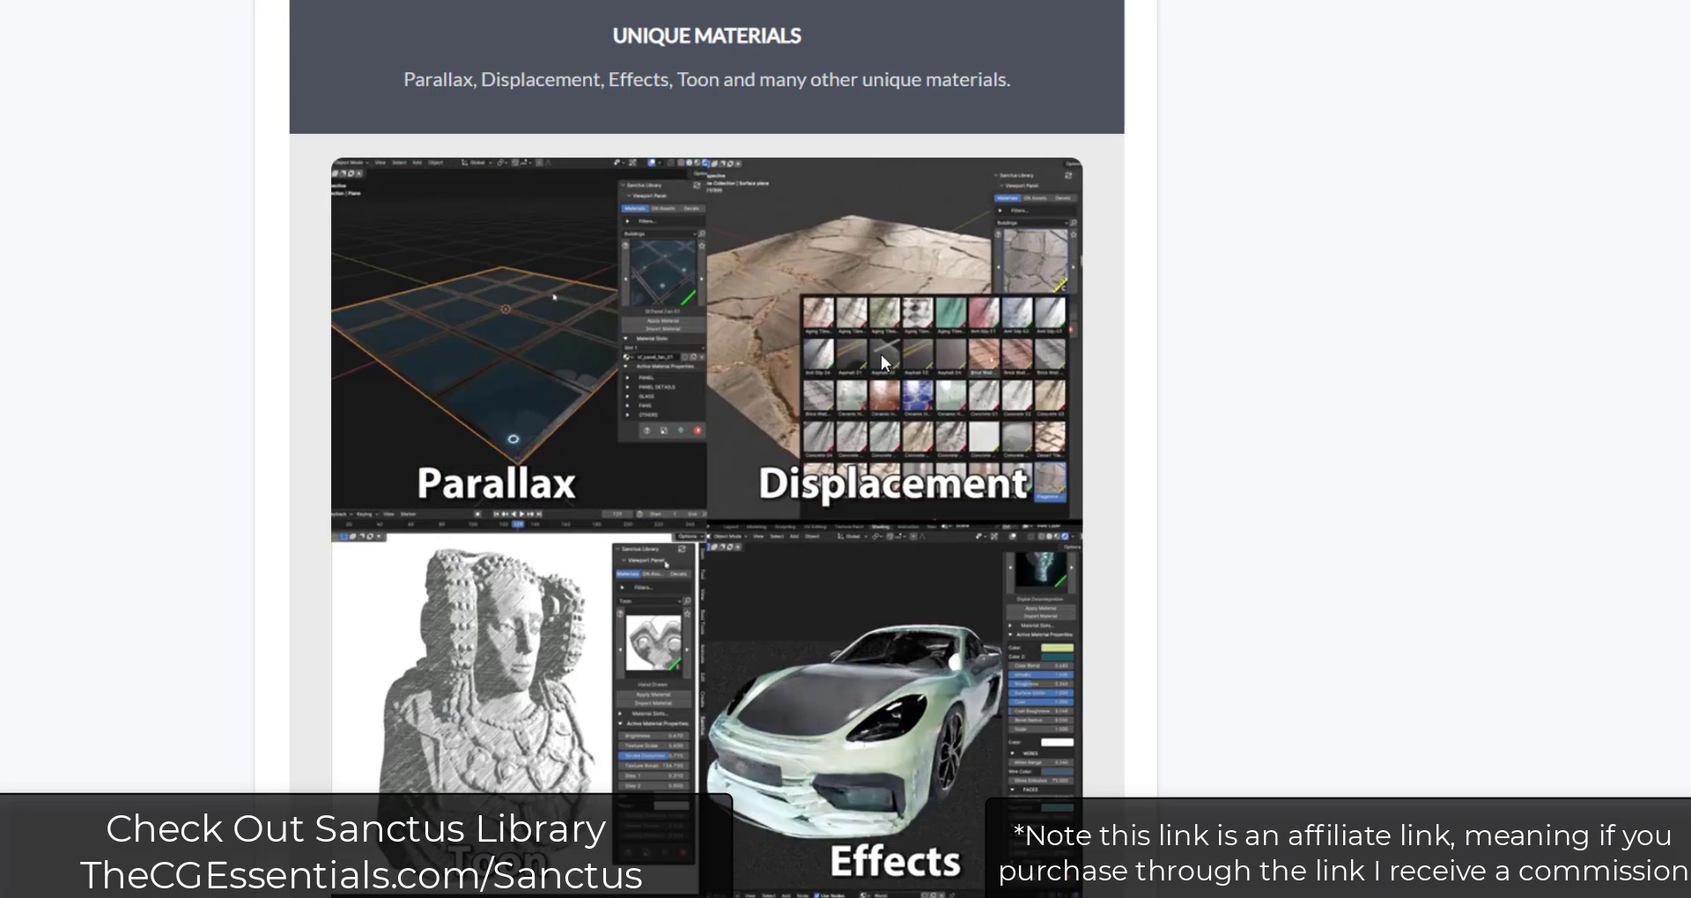
pyautogui.scroll(-15, 897, 407)
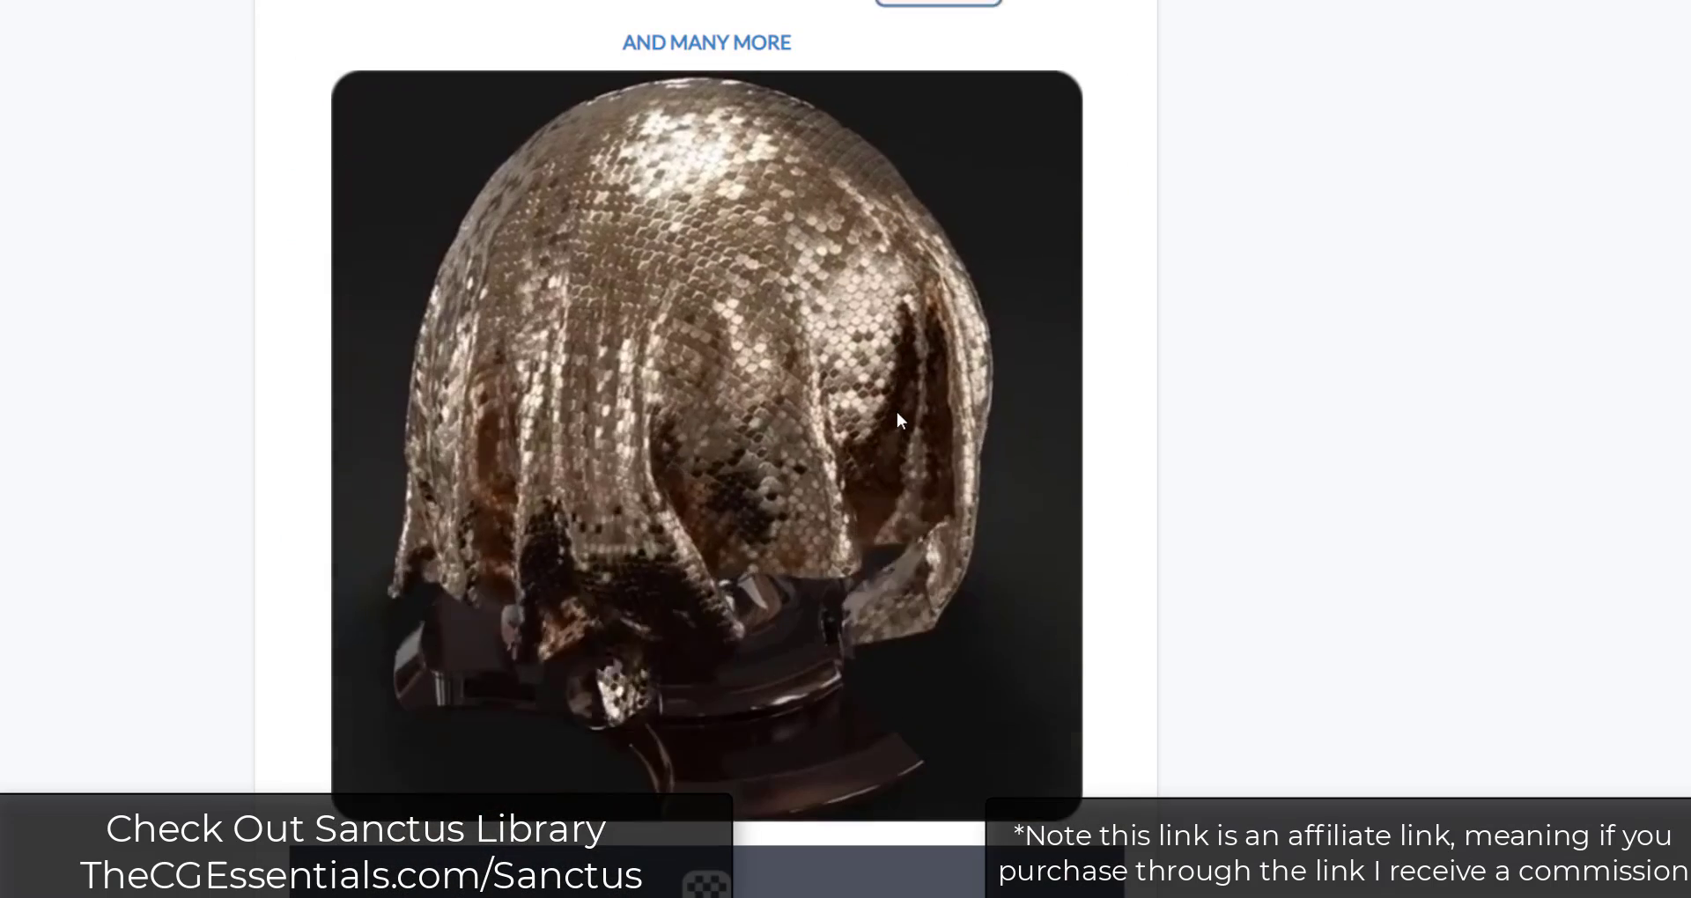
pyautogui.scroll(-12, 897, 407)
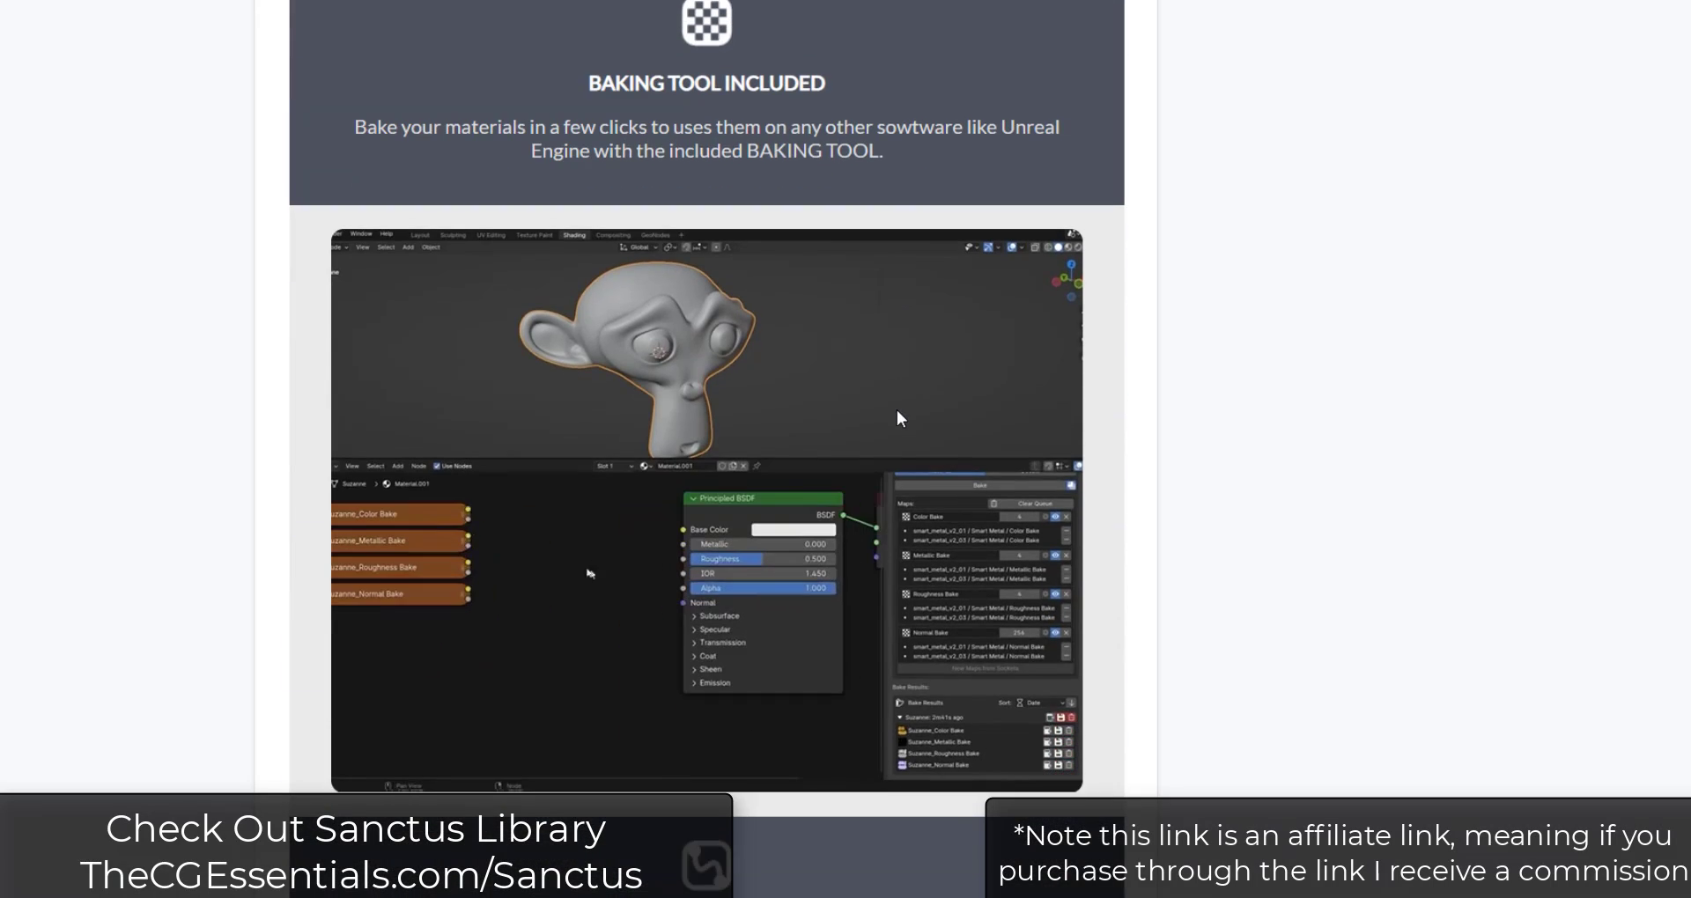
pyautogui.scroll(7, 896, 410)
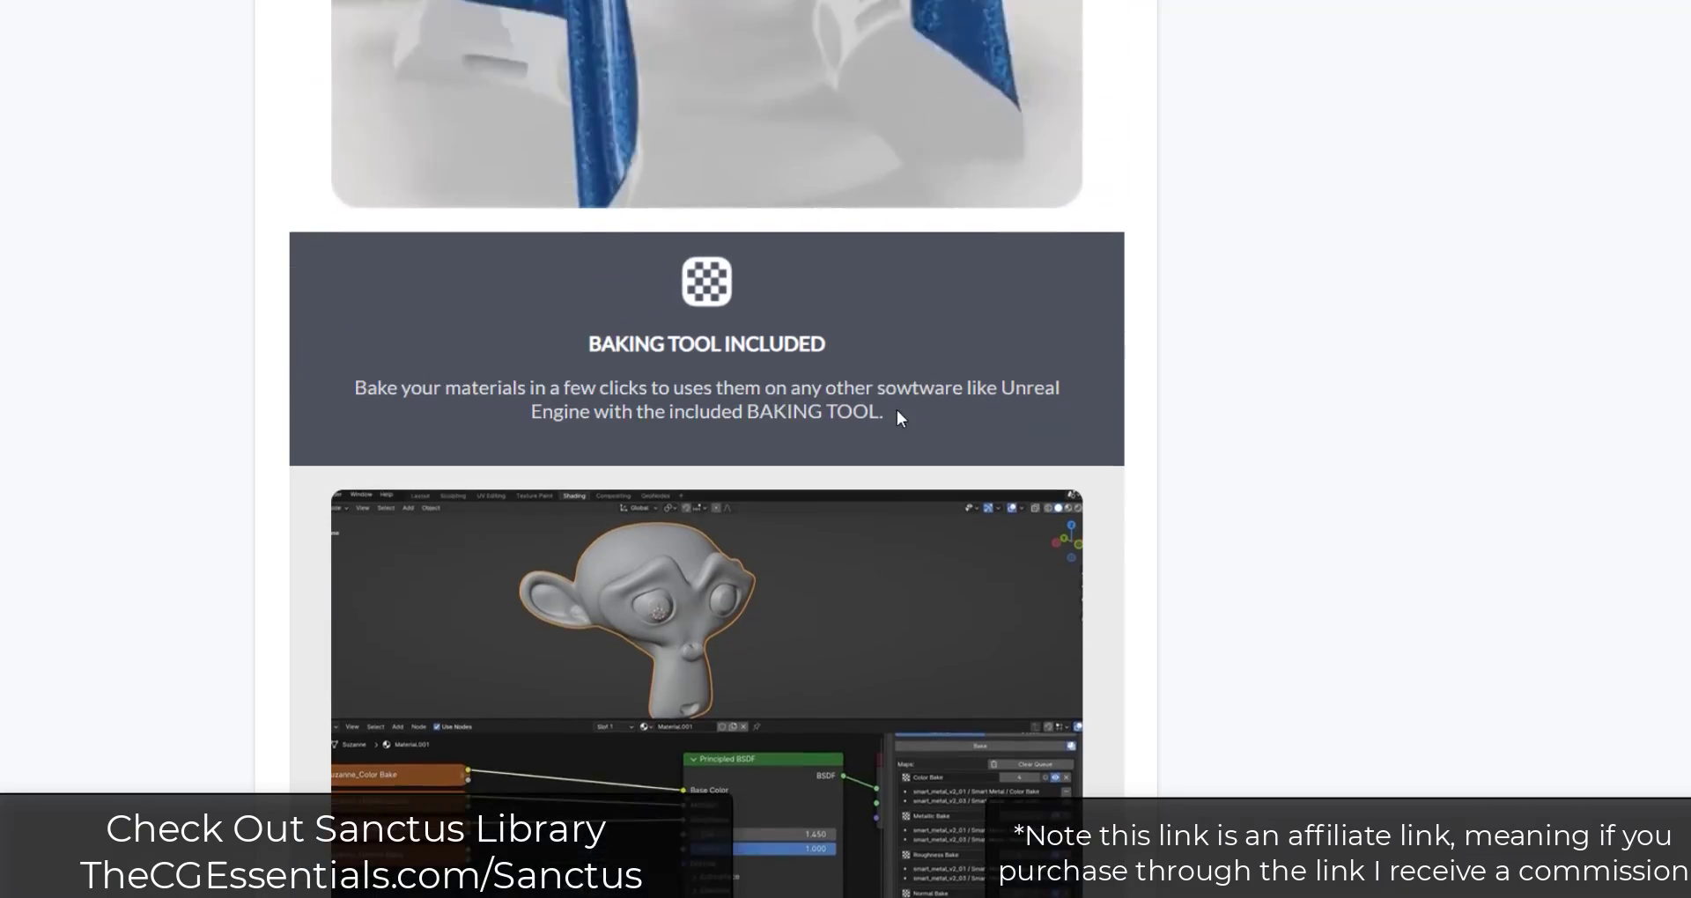
pyautogui.scroll(1, 890, 411)
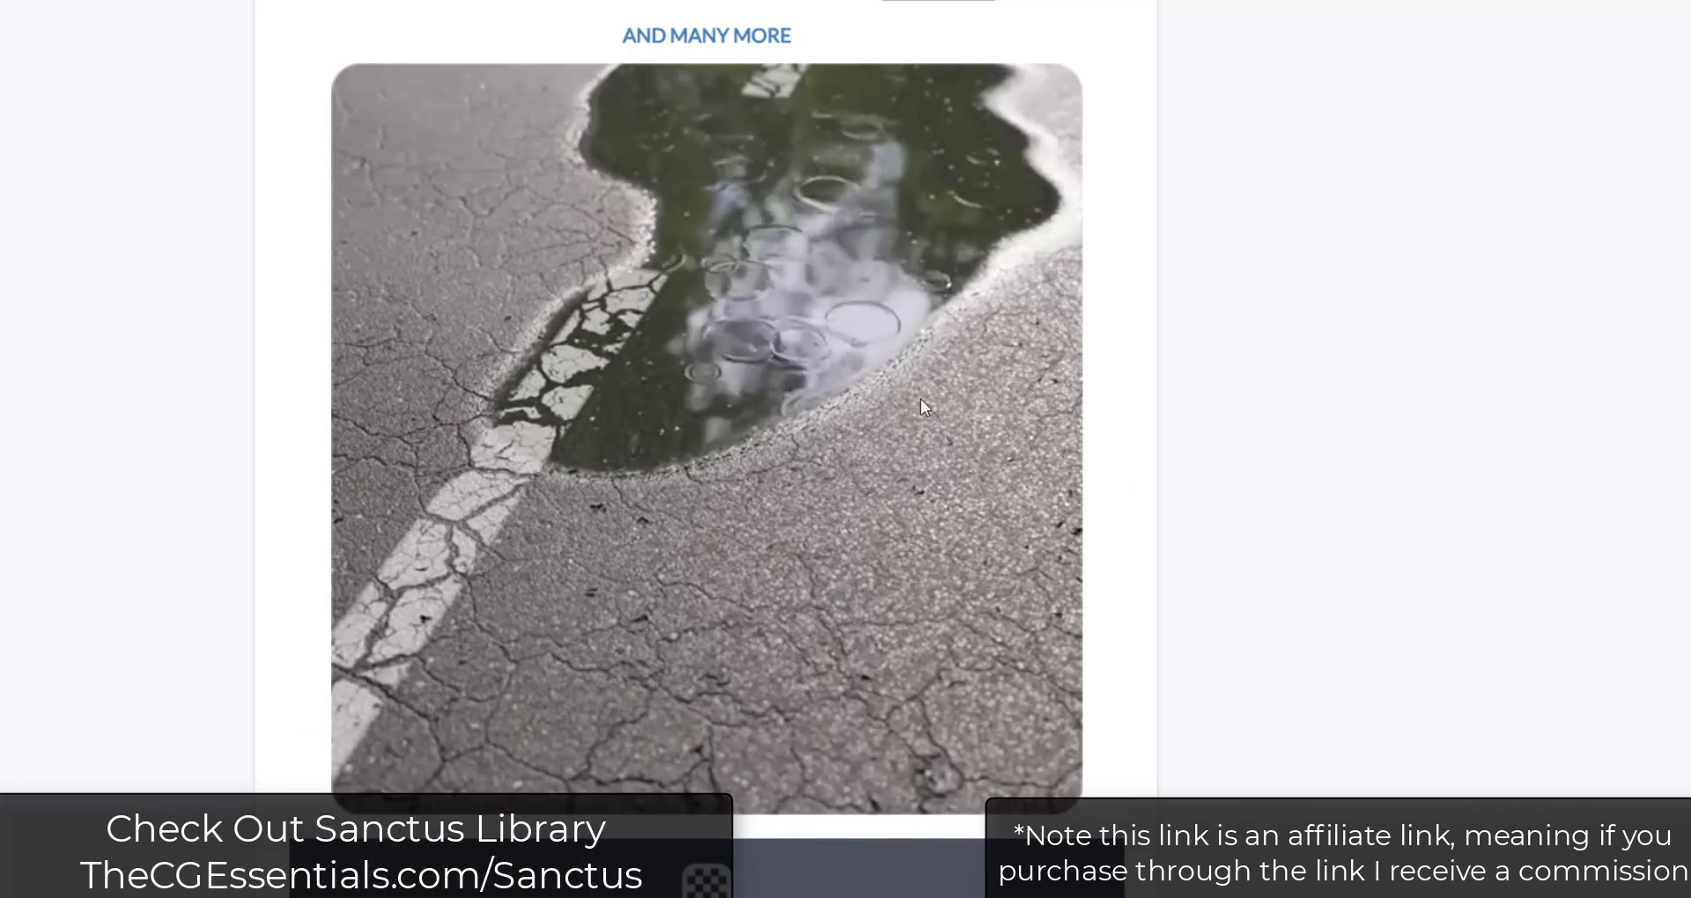
pyautogui.scroll(6, 921, 399)
pyautogui.scroll(20, 920, 404)
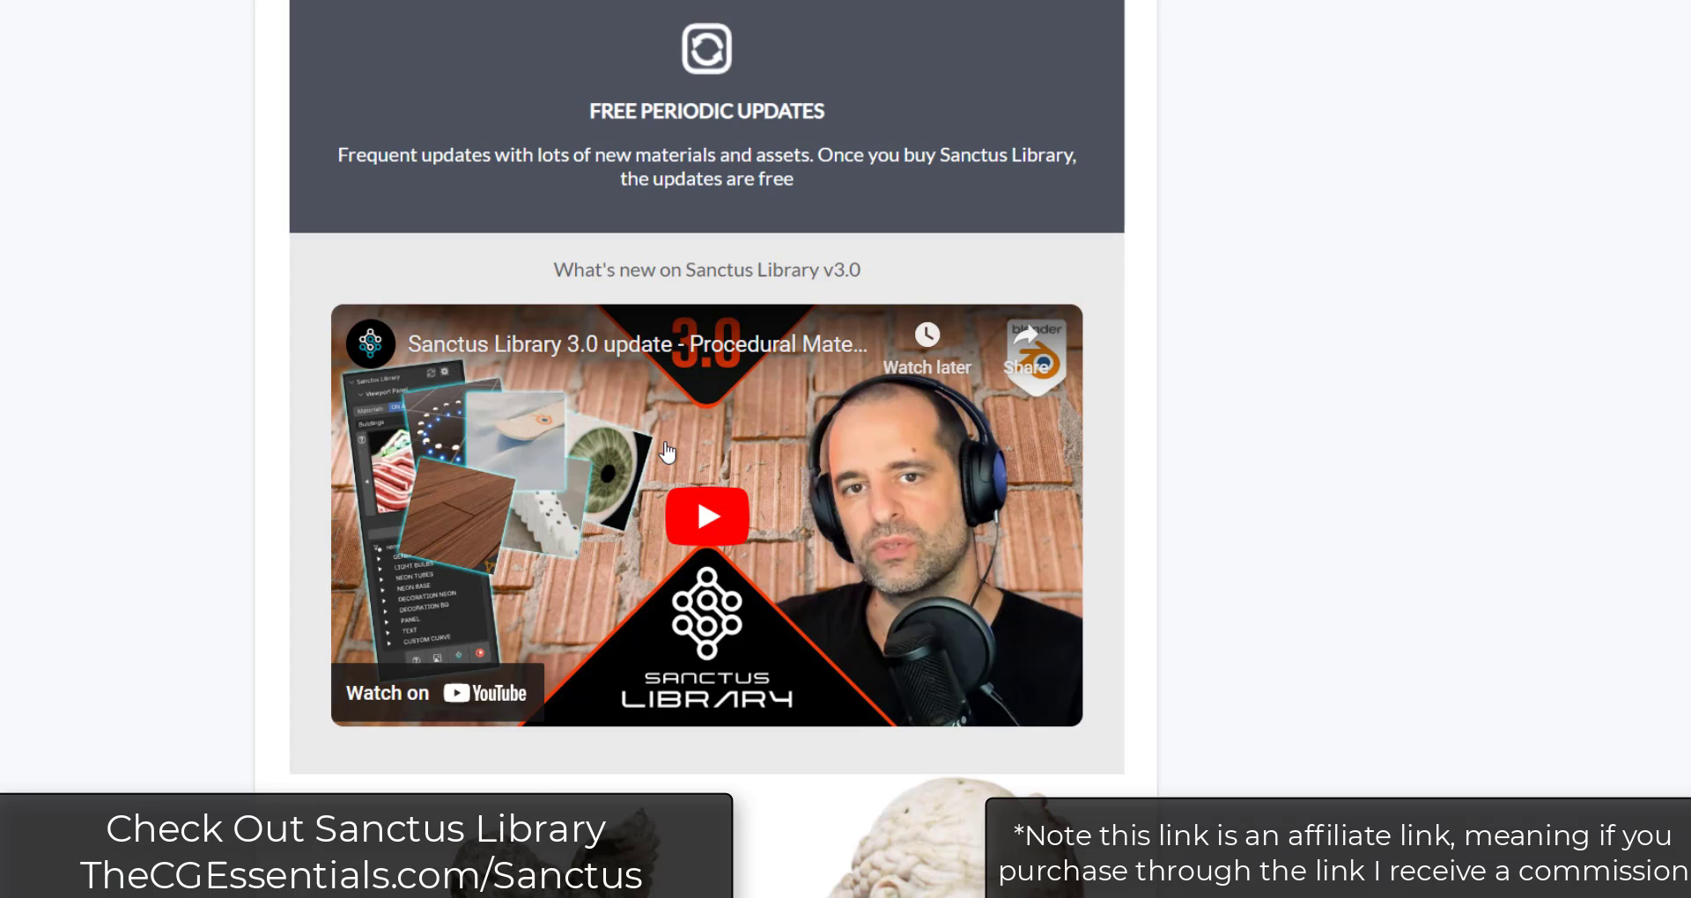
pyautogui.scroll(5, 738, 525)
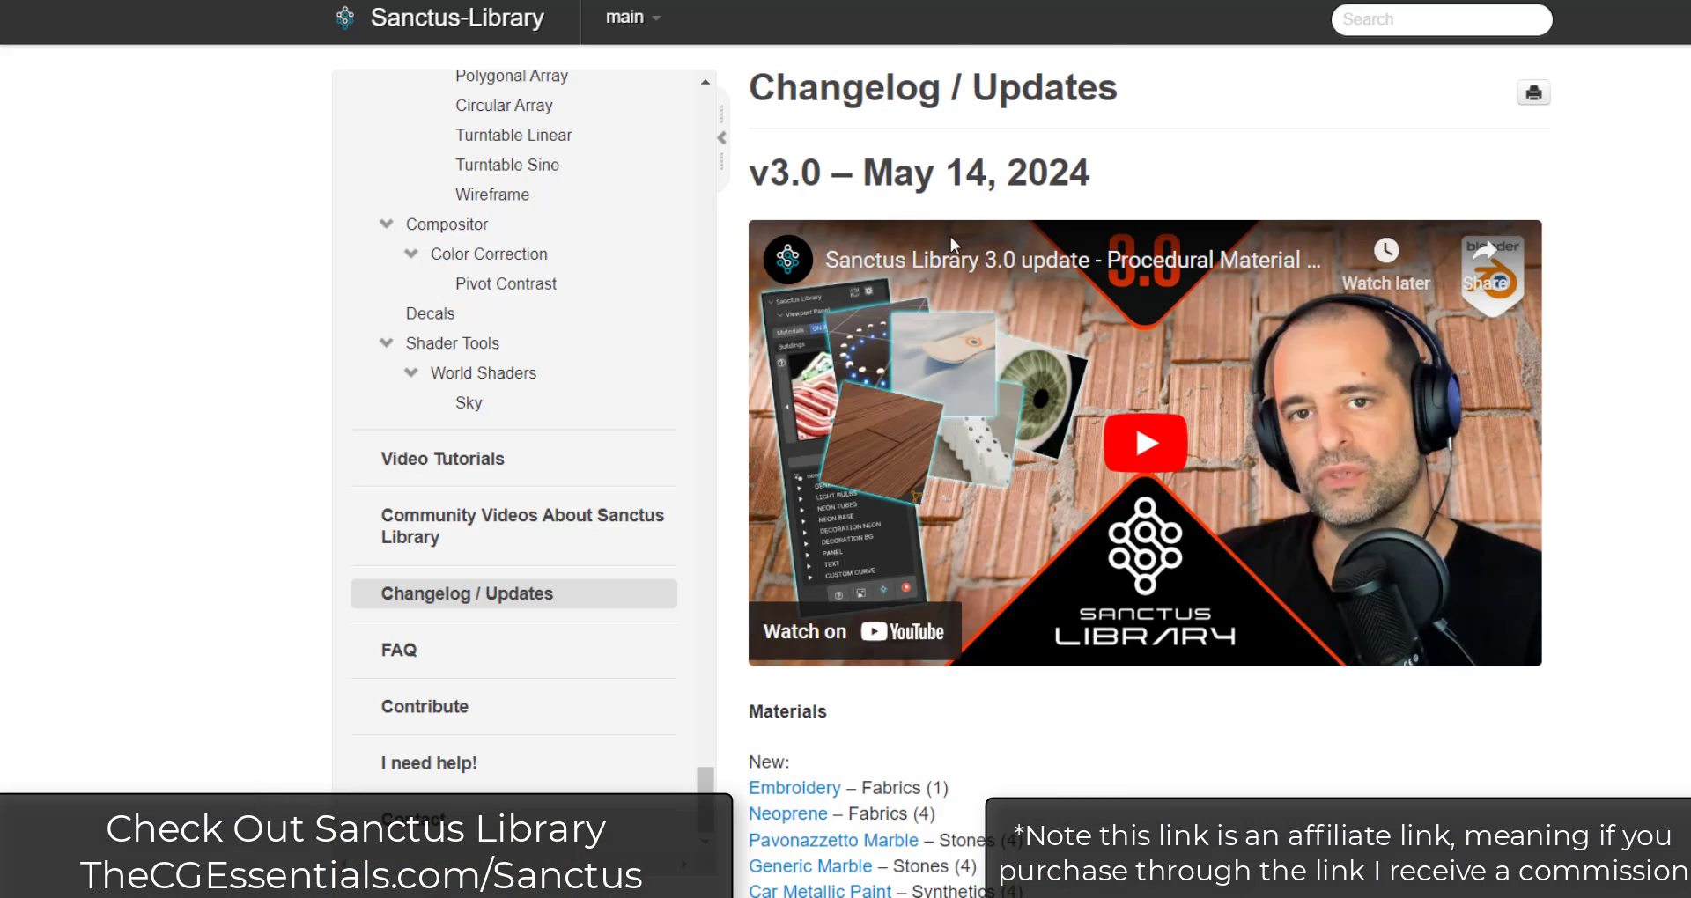
# - Scroll through the v3.0 changelog's list of new materials and GN tools
pyautogui.scroll(-7, 1010, 364)
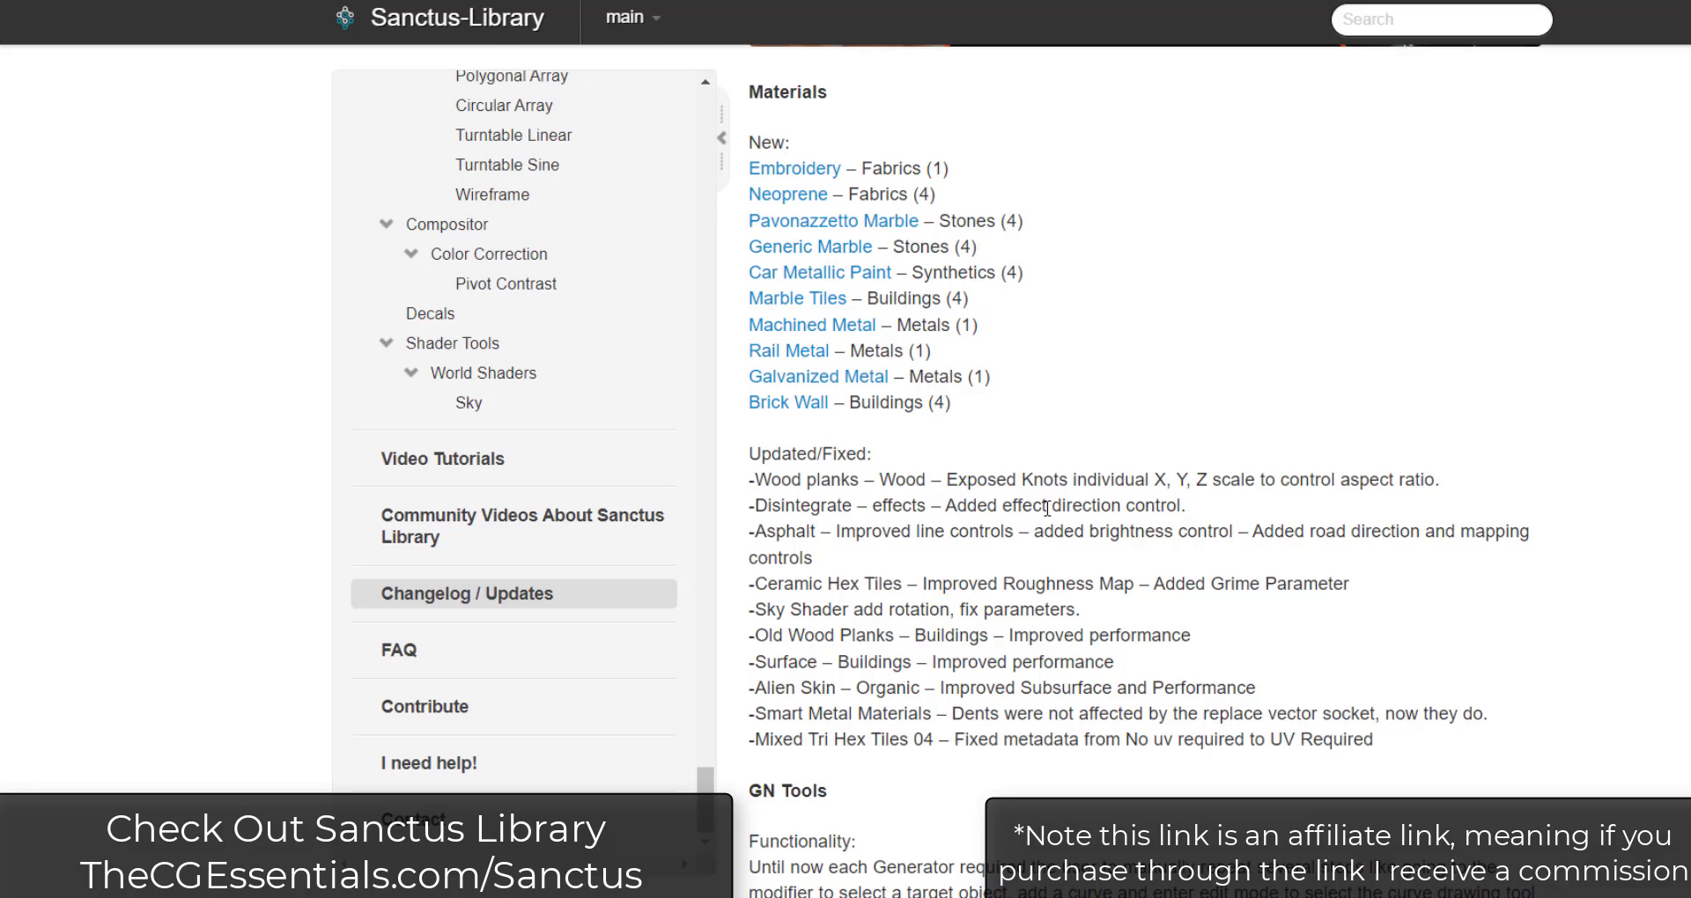
pyautogui.scroll(-7, 1062, 476)
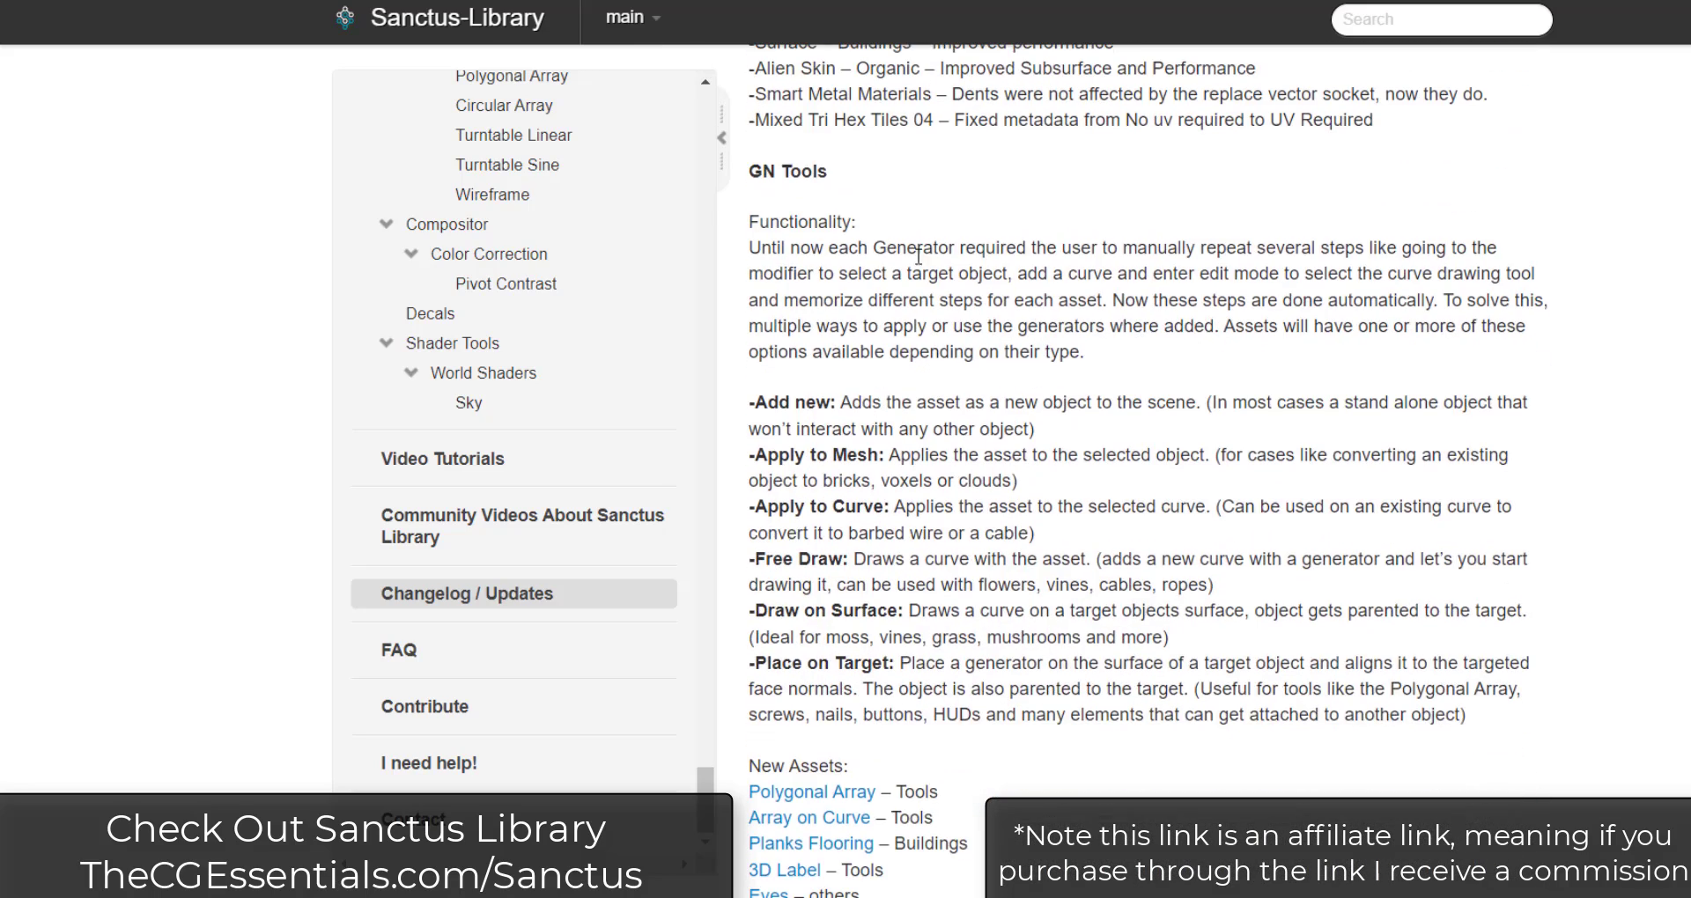
pyautogui.scroll(-4, 1151, 367)
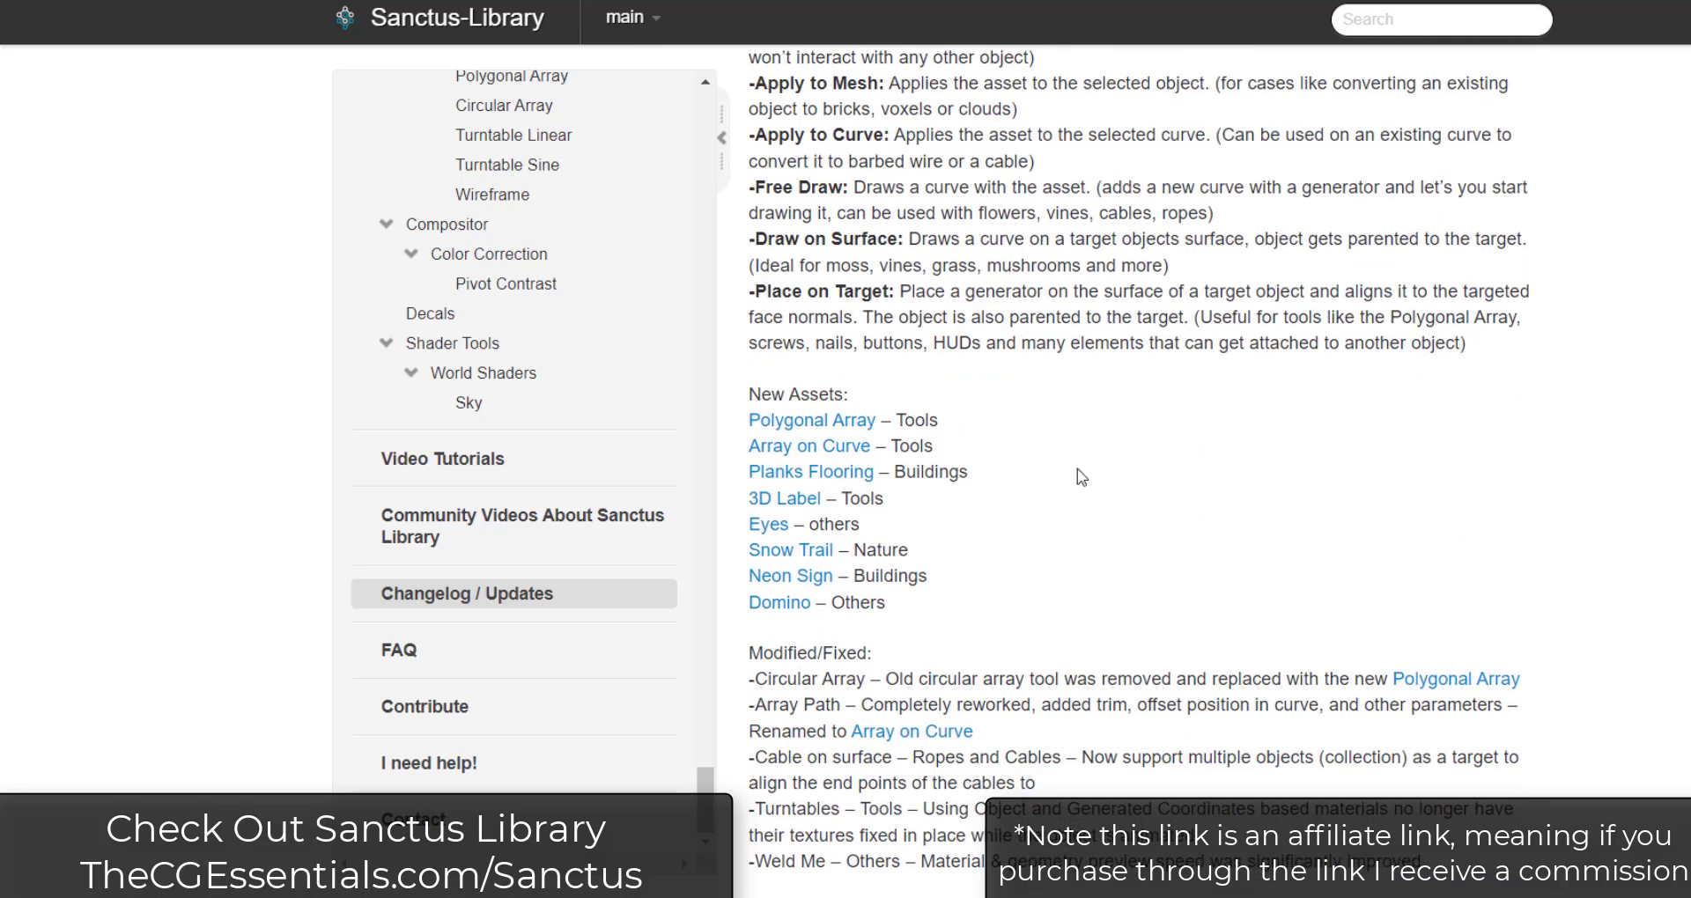
pyautogui.scroll(1, 1083, 471)
pyautogui.scroll(-3, 1069, 479)
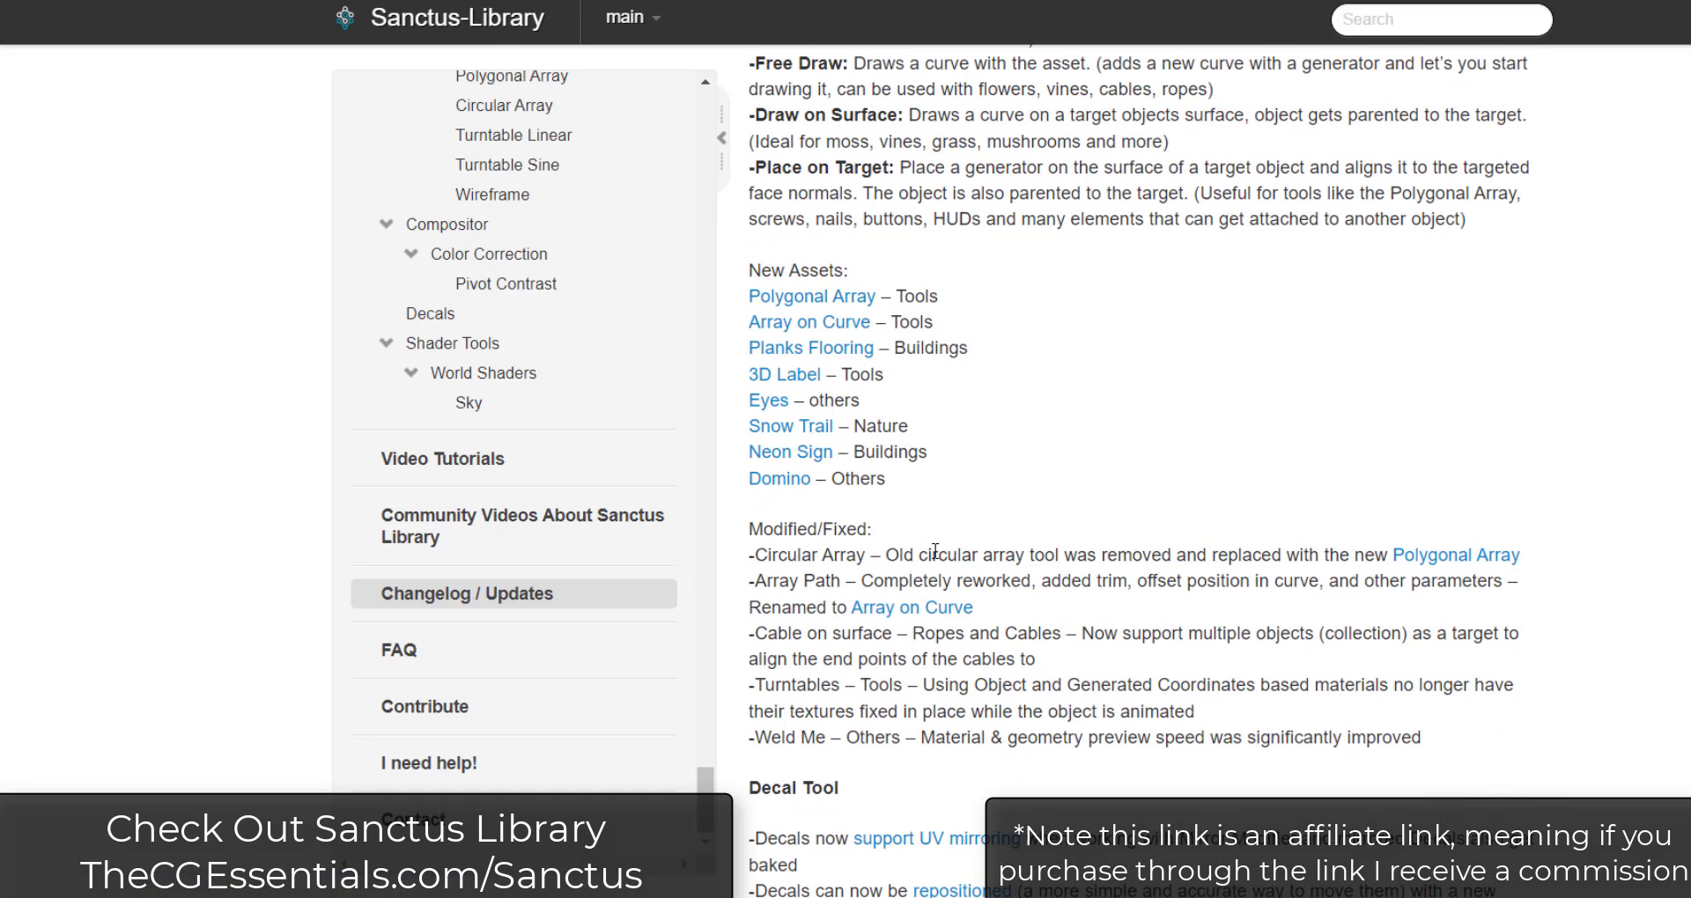
pyautogui.scroll(-3, 947, 552)
pyautogui.scroll(15, 998, 500)
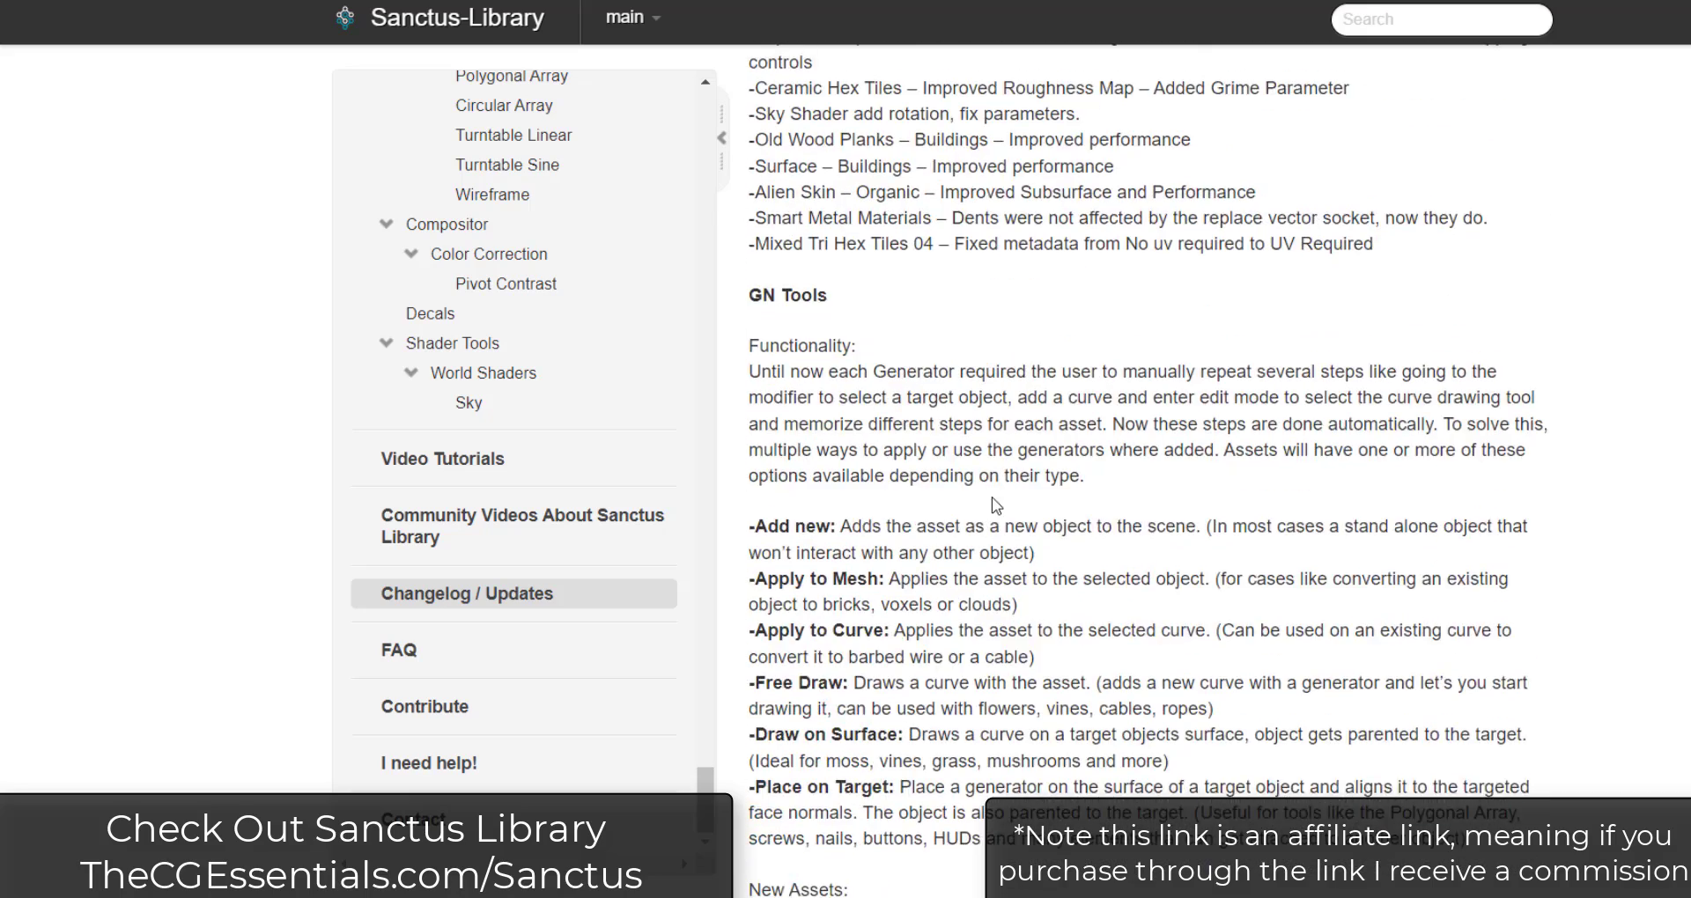
pyautogui.scroll(2, 998, 500)
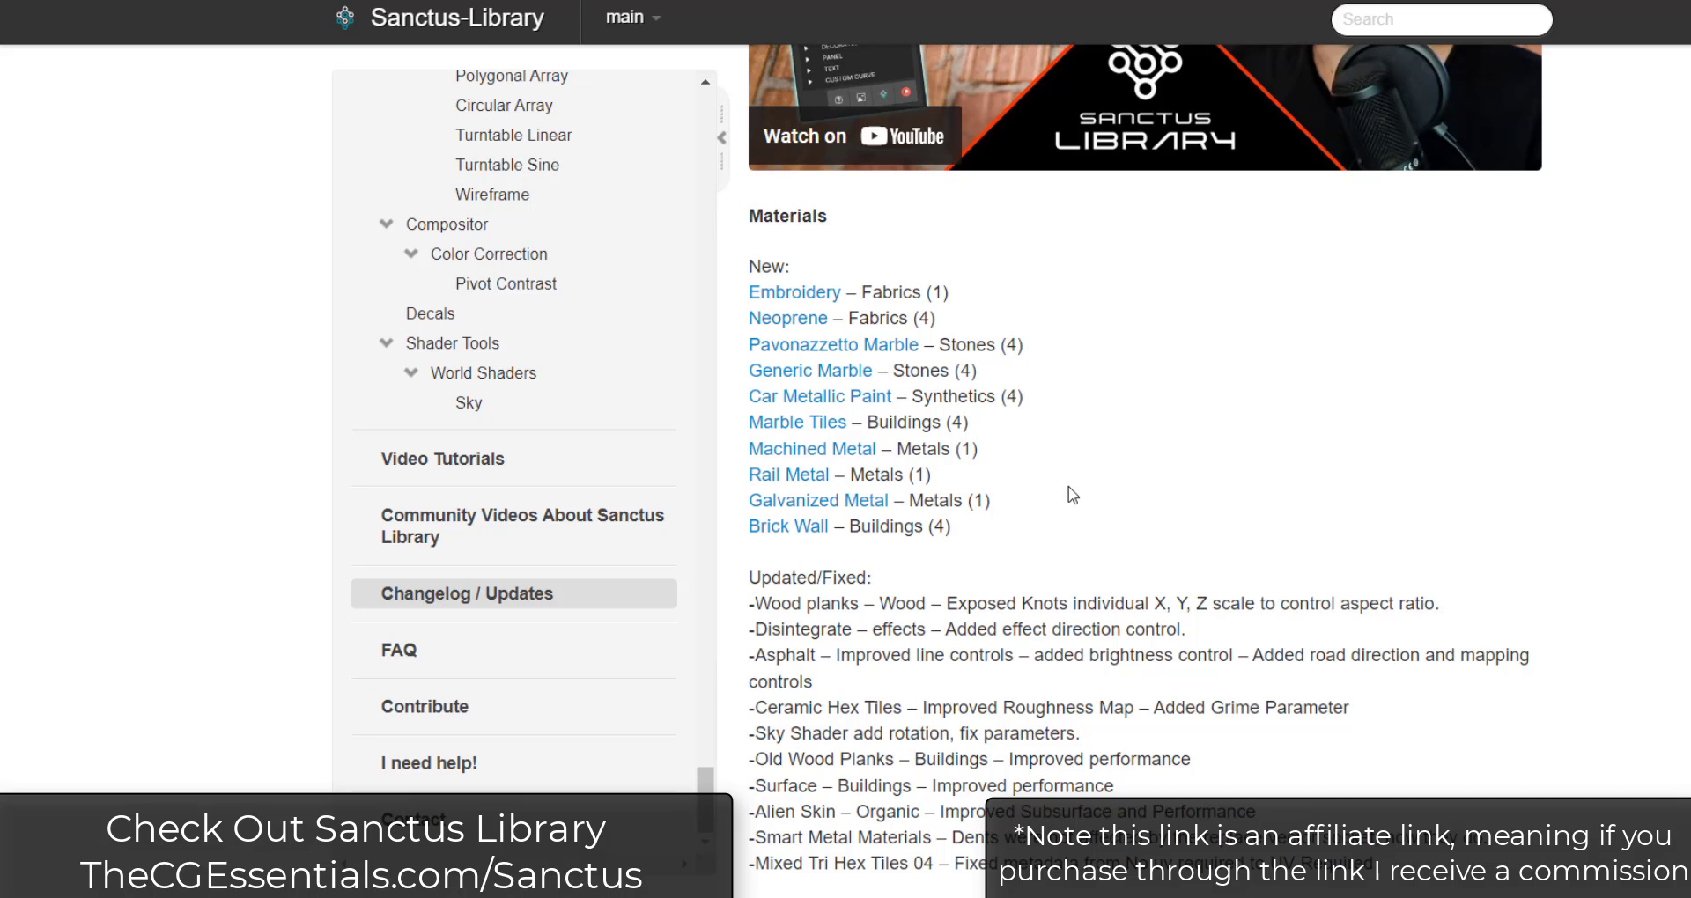
pyautogui.scroll(-2, 872, 316)
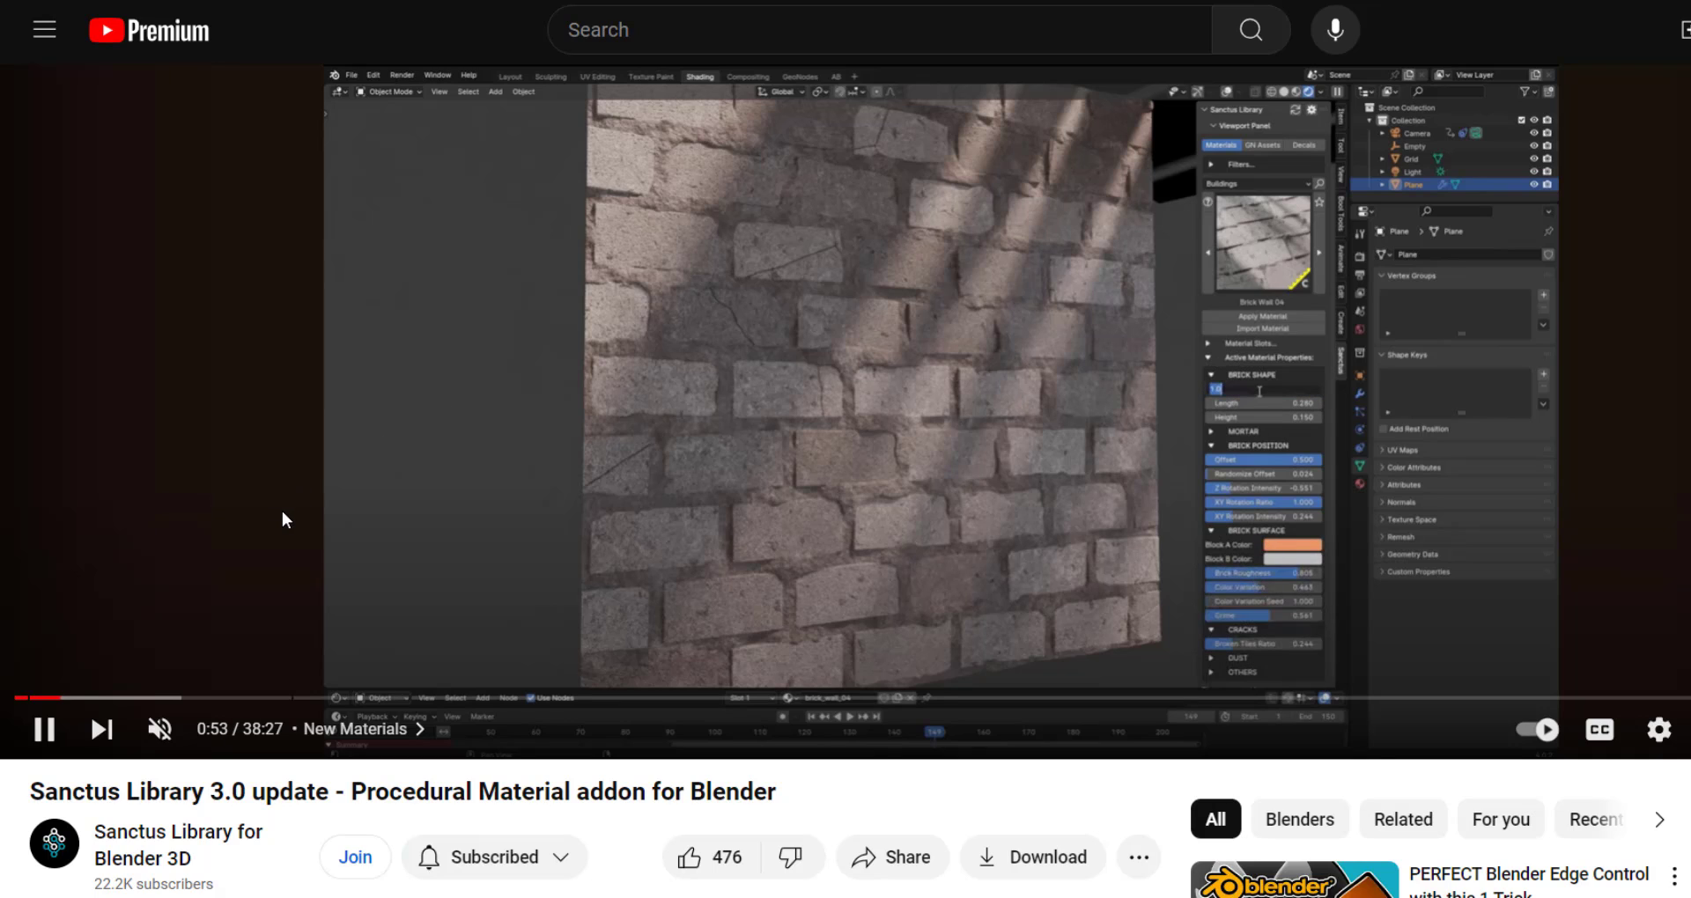
# - Skip the 3.0 update video ahead through the New Materials chapter to the lion scene
pyautogui.click(93, 702)
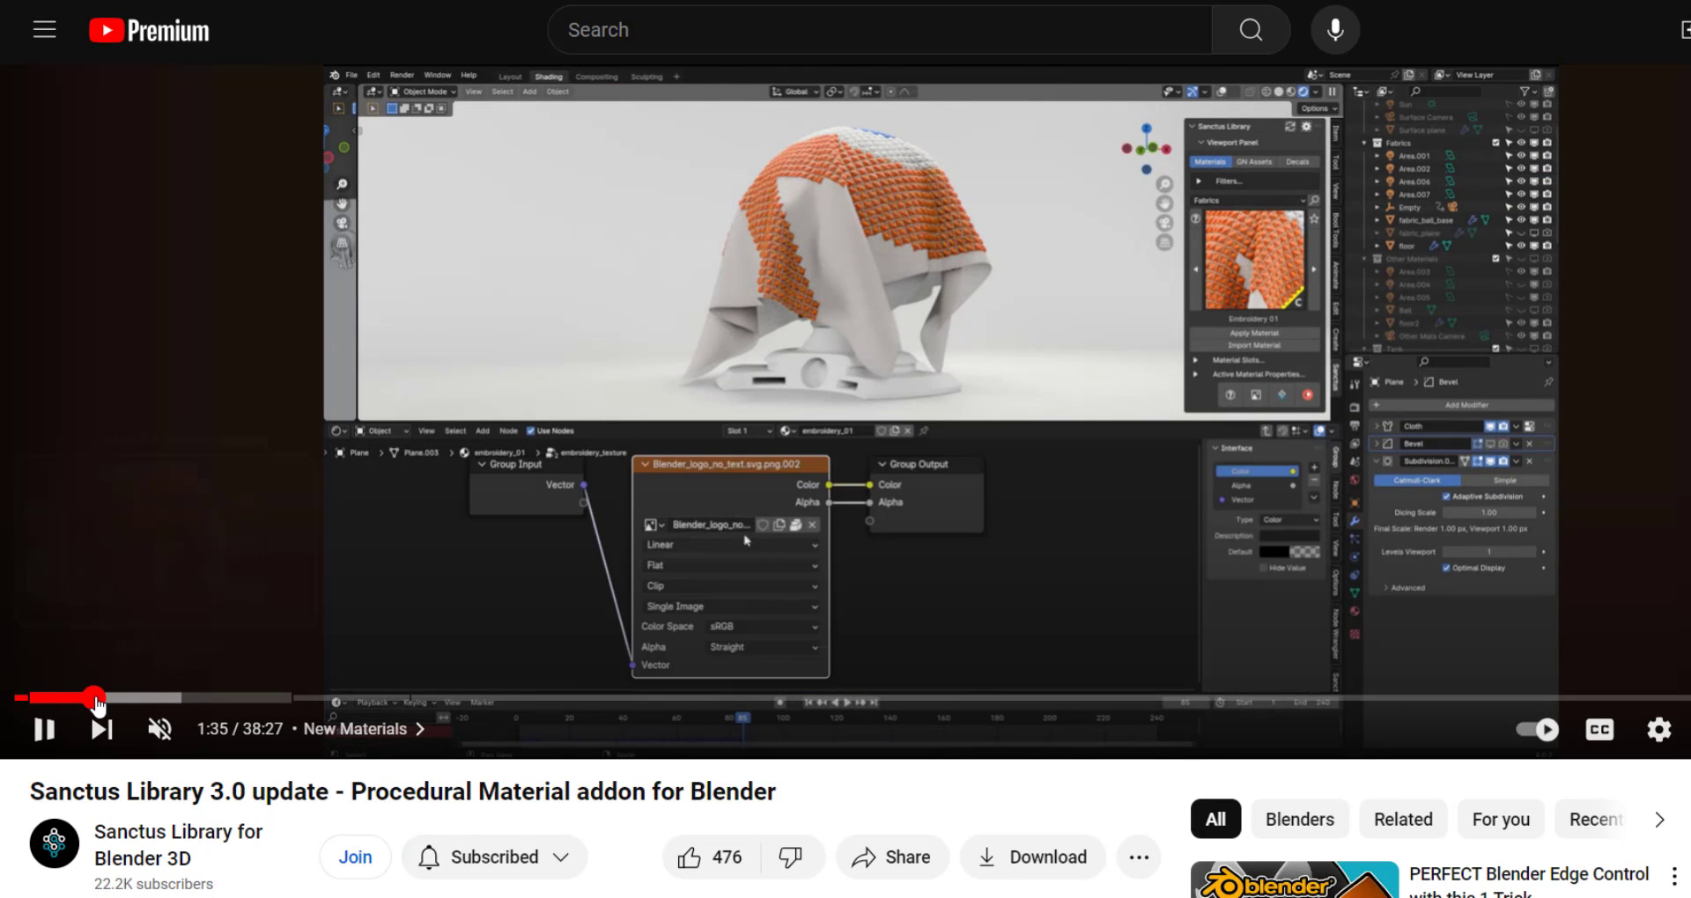
pyautogui.click(106, 702)
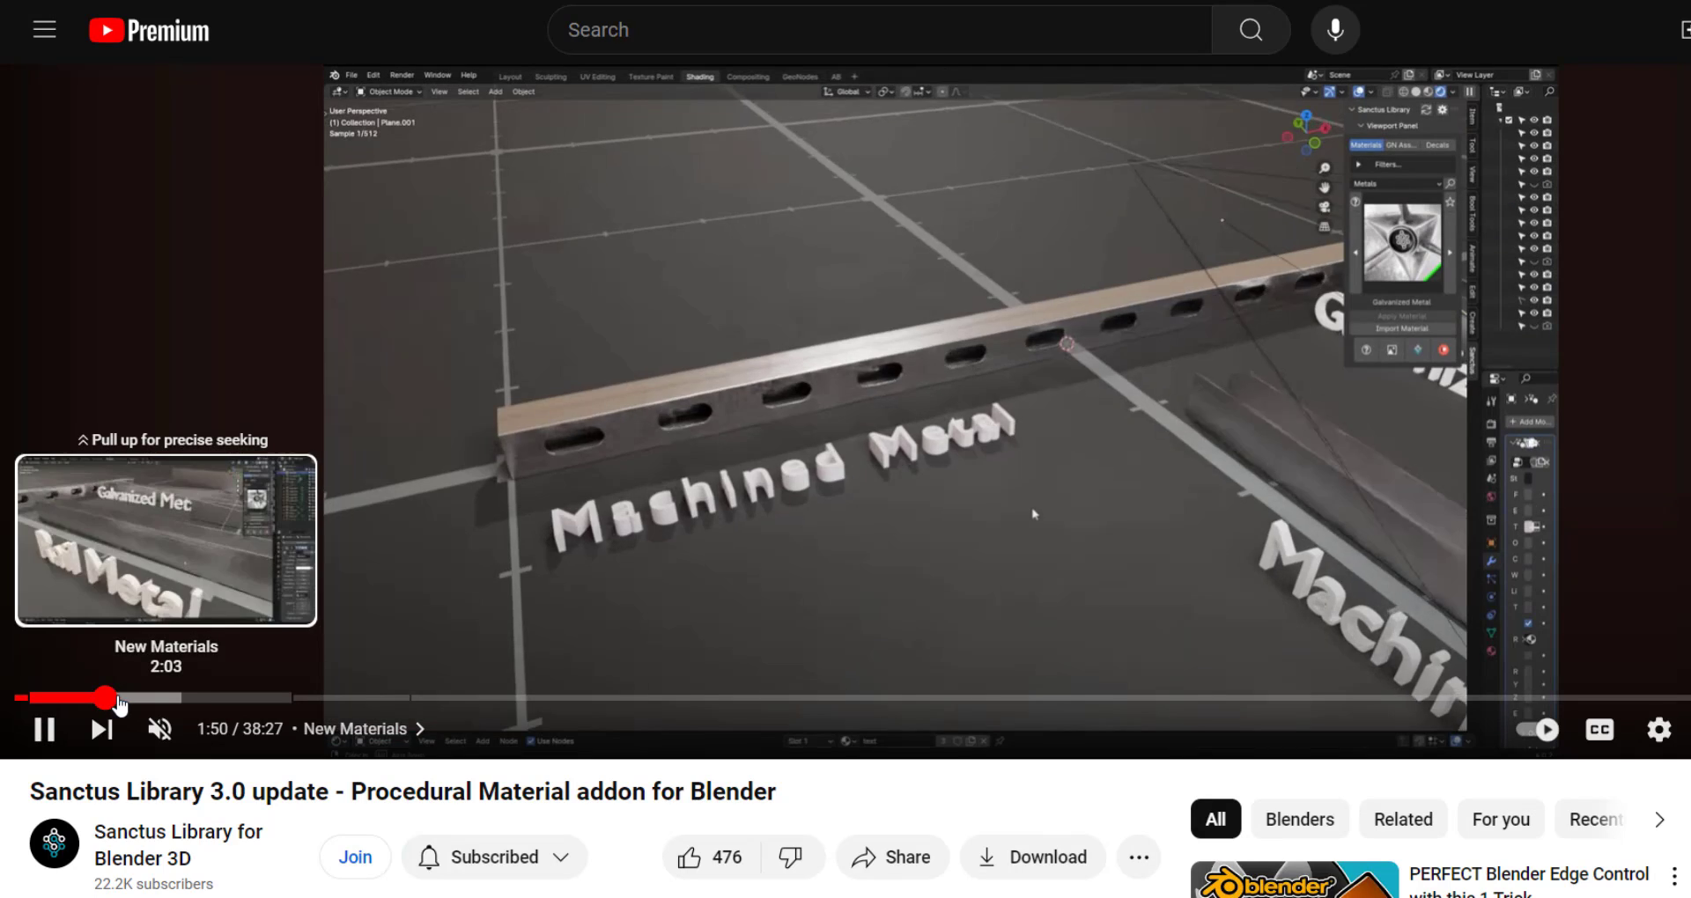
pyautogui.click(118, 702)
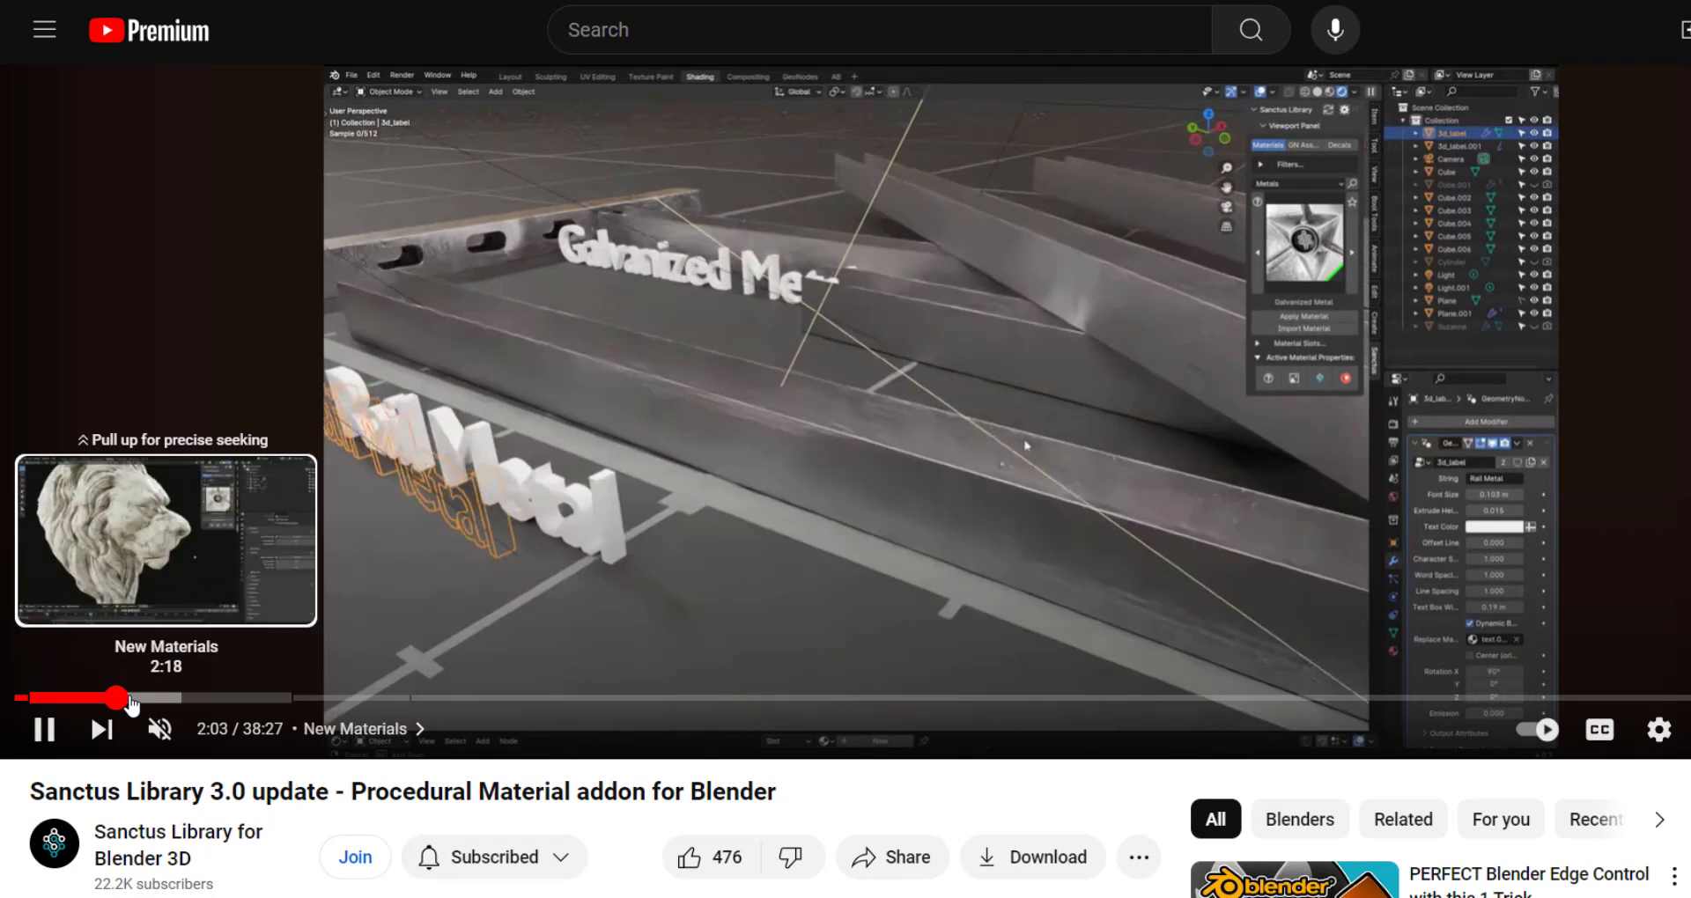
pyautogui.click(128, 702)
# - Back in Blender, lower the brick shape Type to 0.124 for red-brown bricks
pyautogui.hotkey('alt', 'Tab')
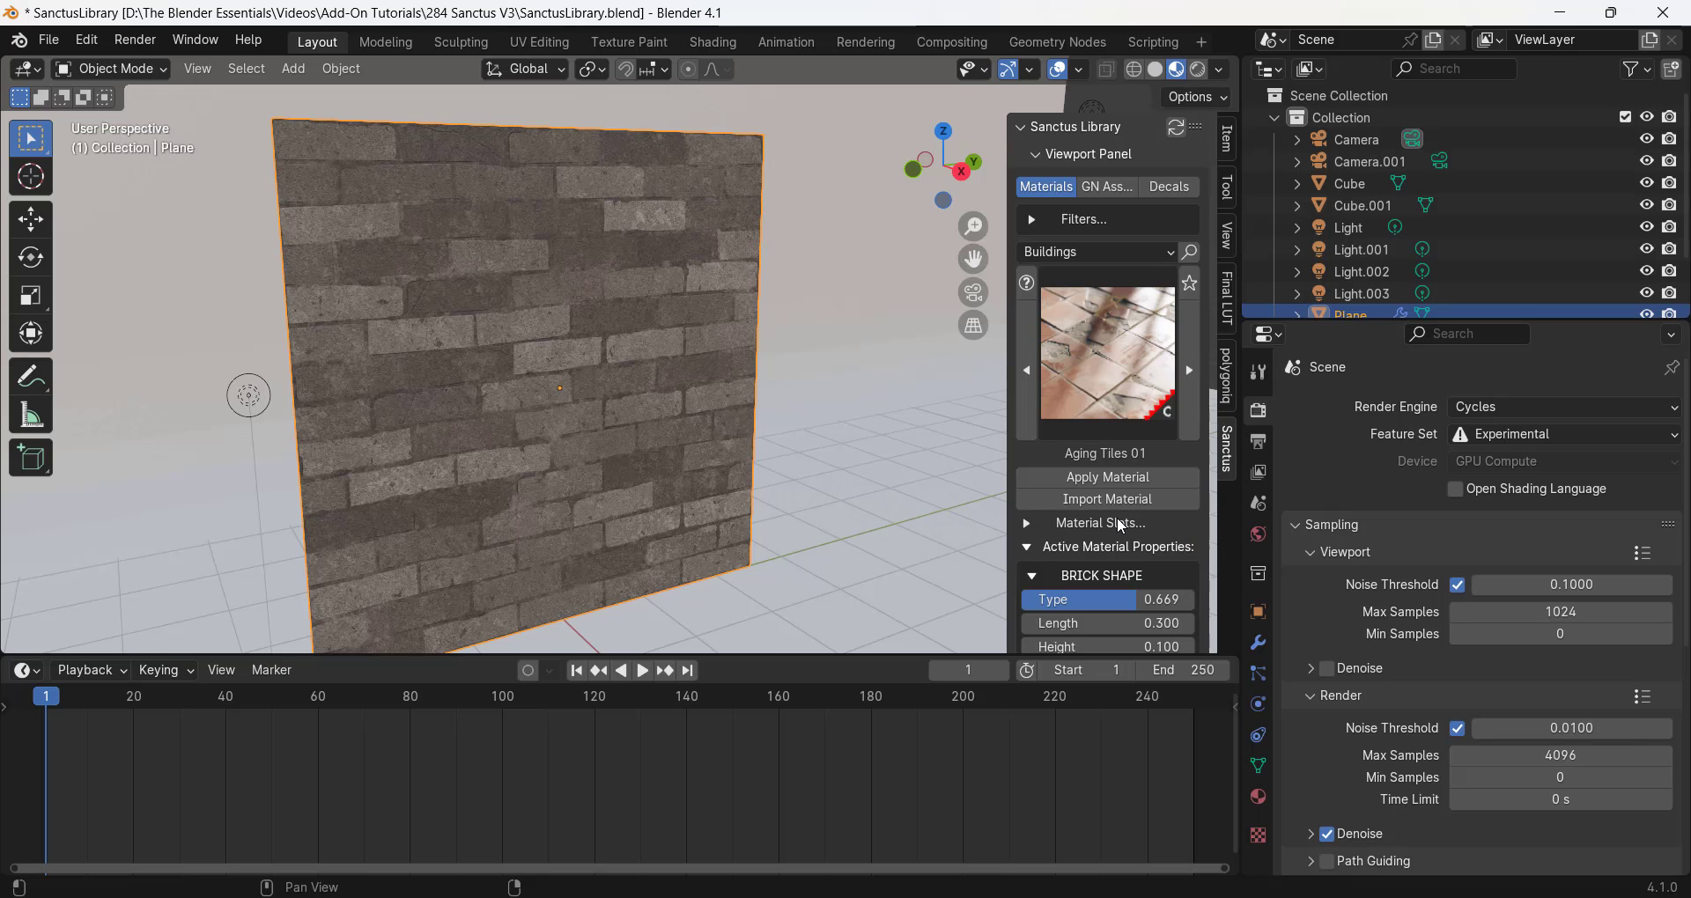
pyautogui.scroll(-3, 1121, 521)
pyautogui.scroll(-1, 1091, 474)
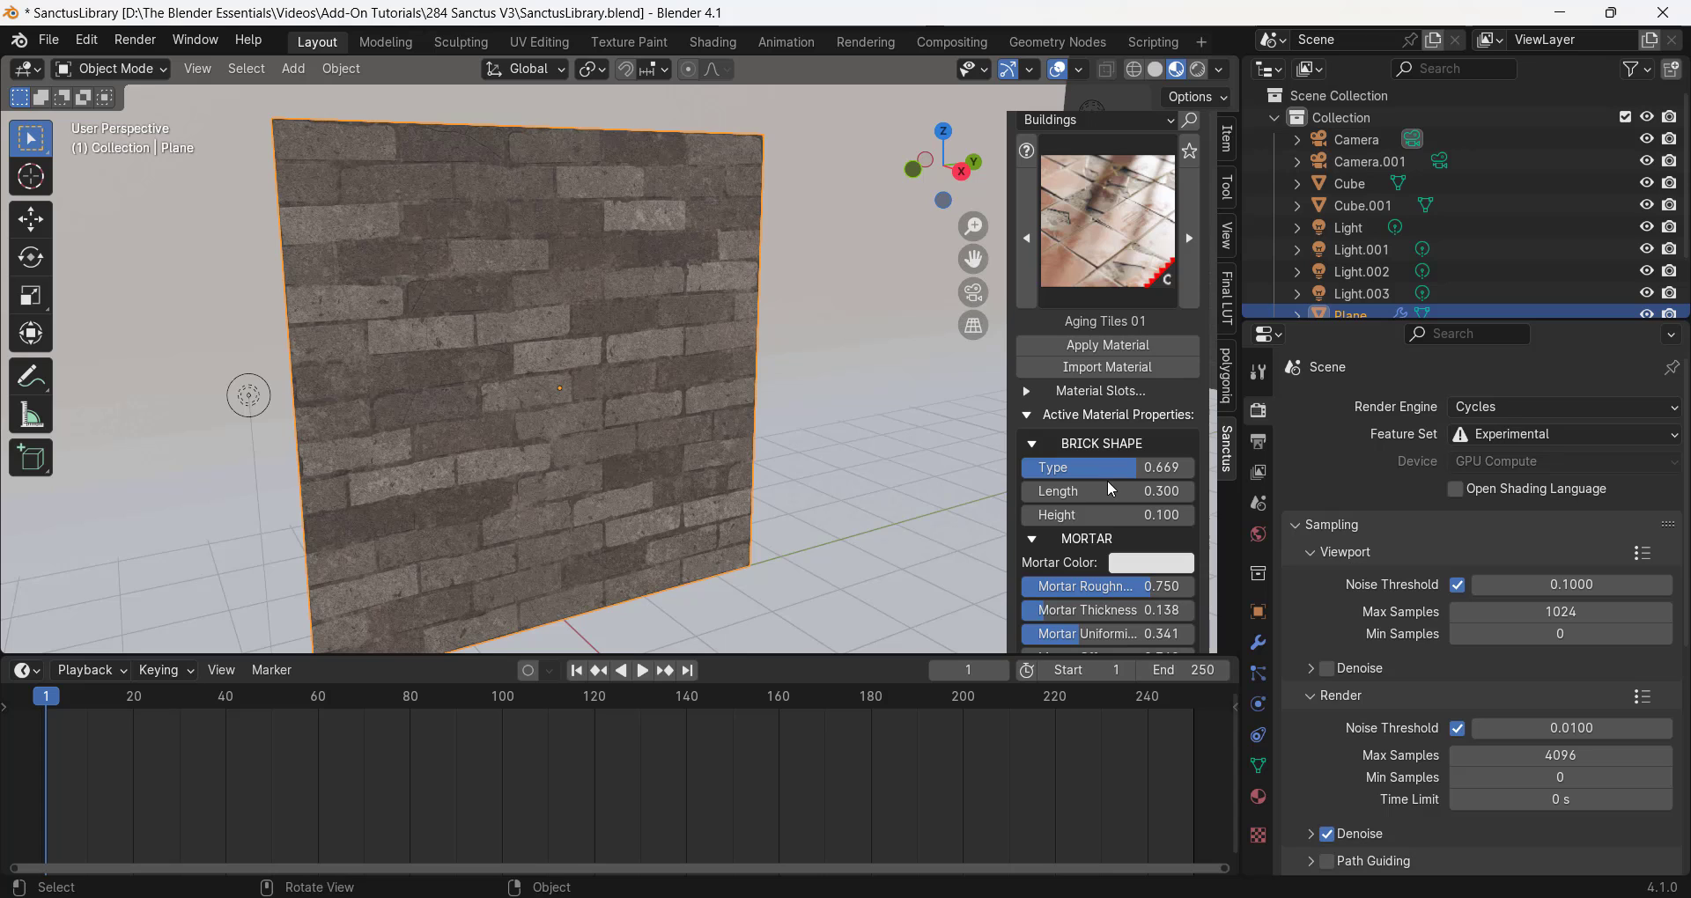
pyautogui.scroll(-3, 868, 466)
pyautogui.scroll(2, 859, 466)
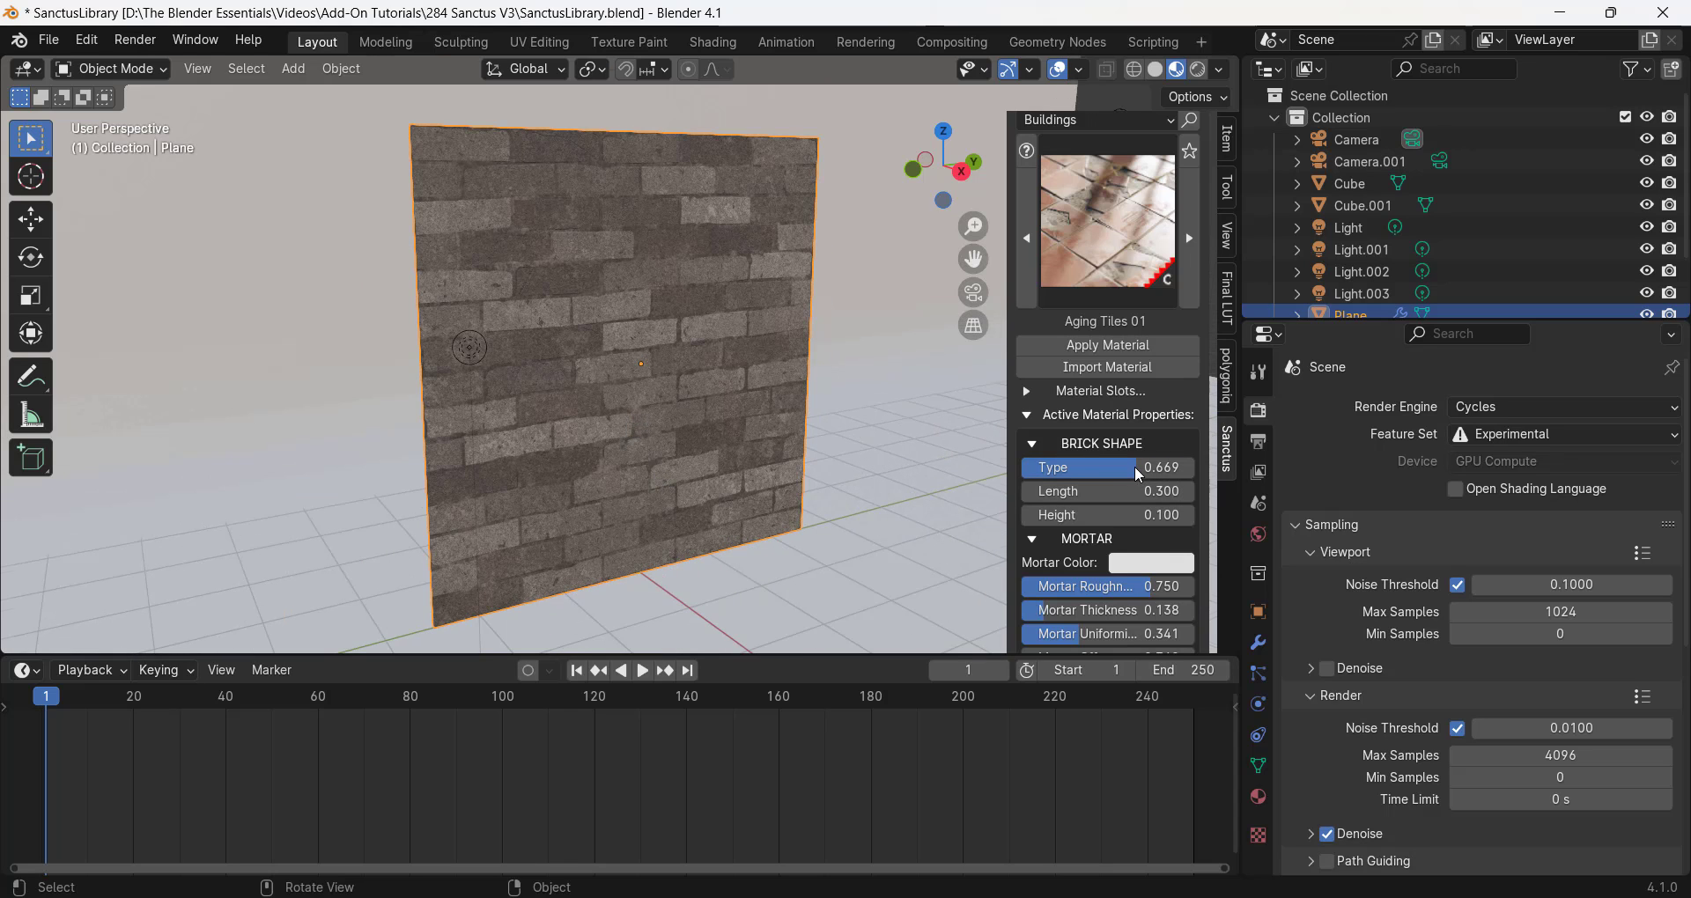
pyautogui.hotkey('ctrl', 'z')
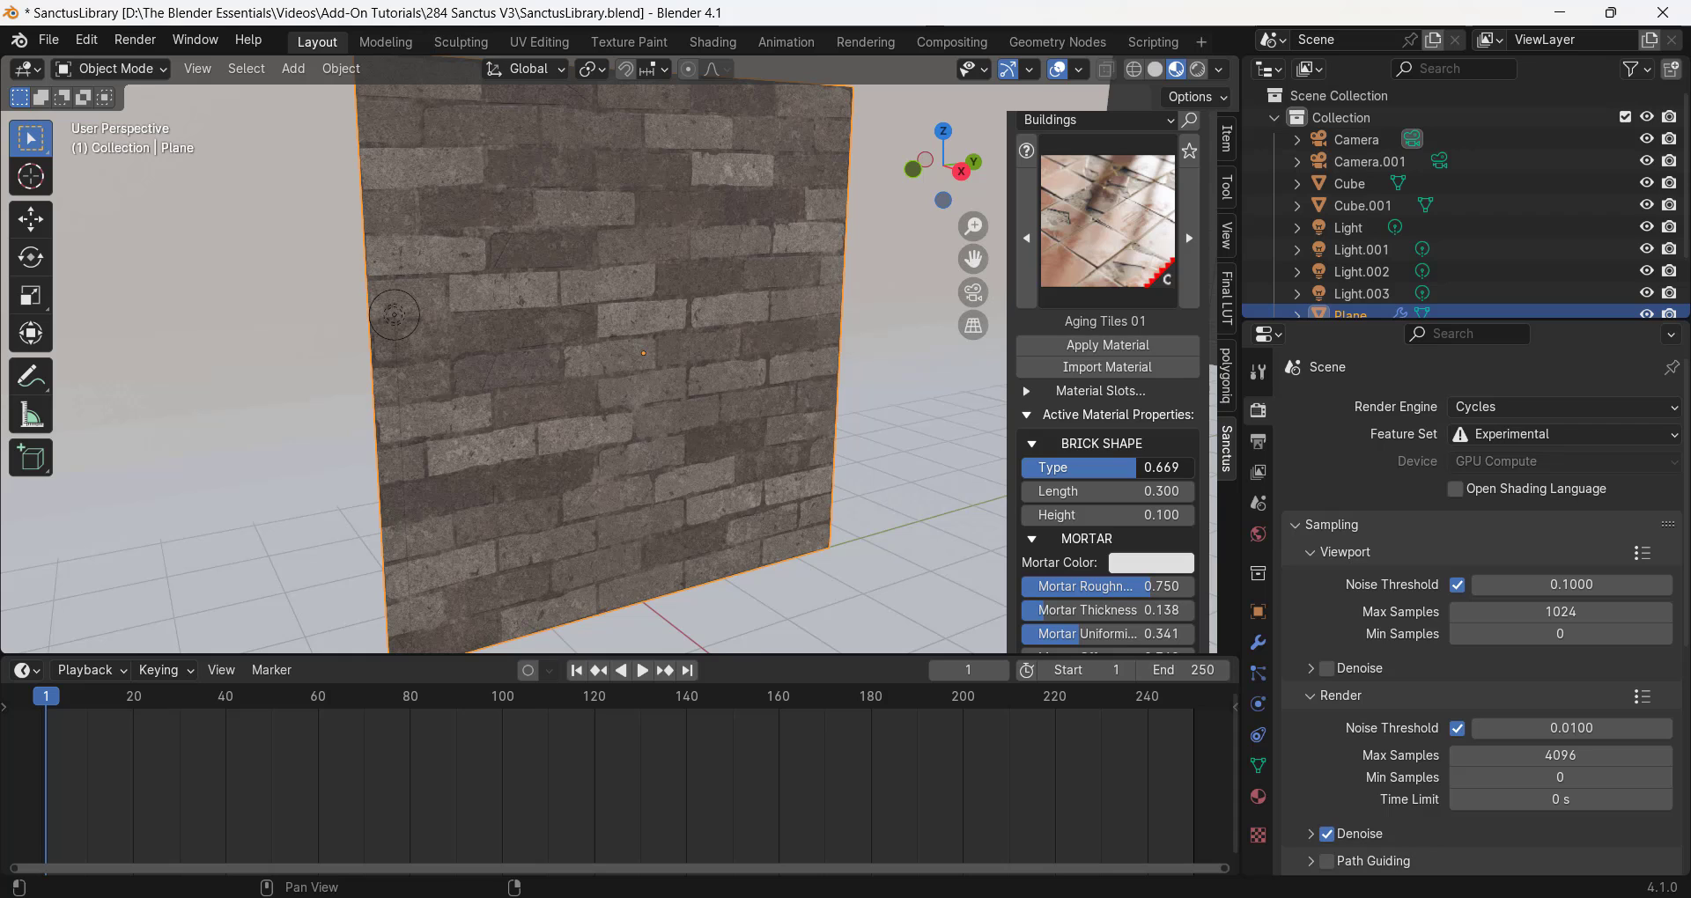
pyautogui.moveTo(1136, 467); pyautogui.dragTo(1095, 468)
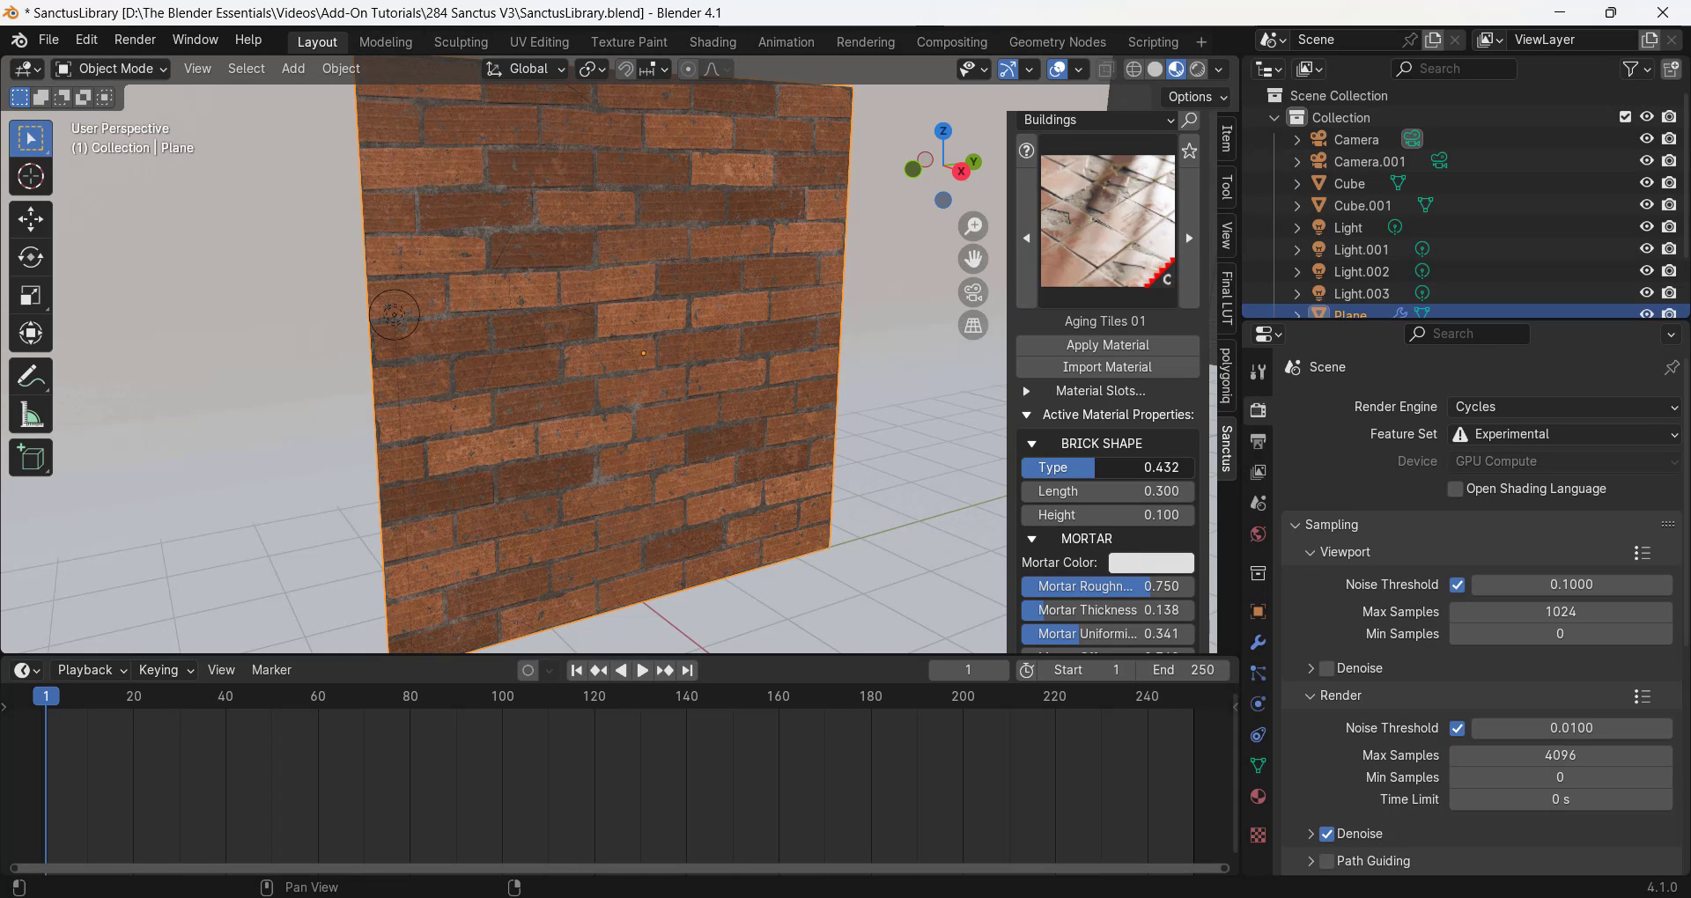
pyautogui.moveTo(1095, 468)
pyautogui.mouseDown()
pyautogui.moveTo(1194, 467)
pyautogui.moveTo(1045, 467)
pyautogui.moveTo(1111, 478)
pyautogui.mouseUp()
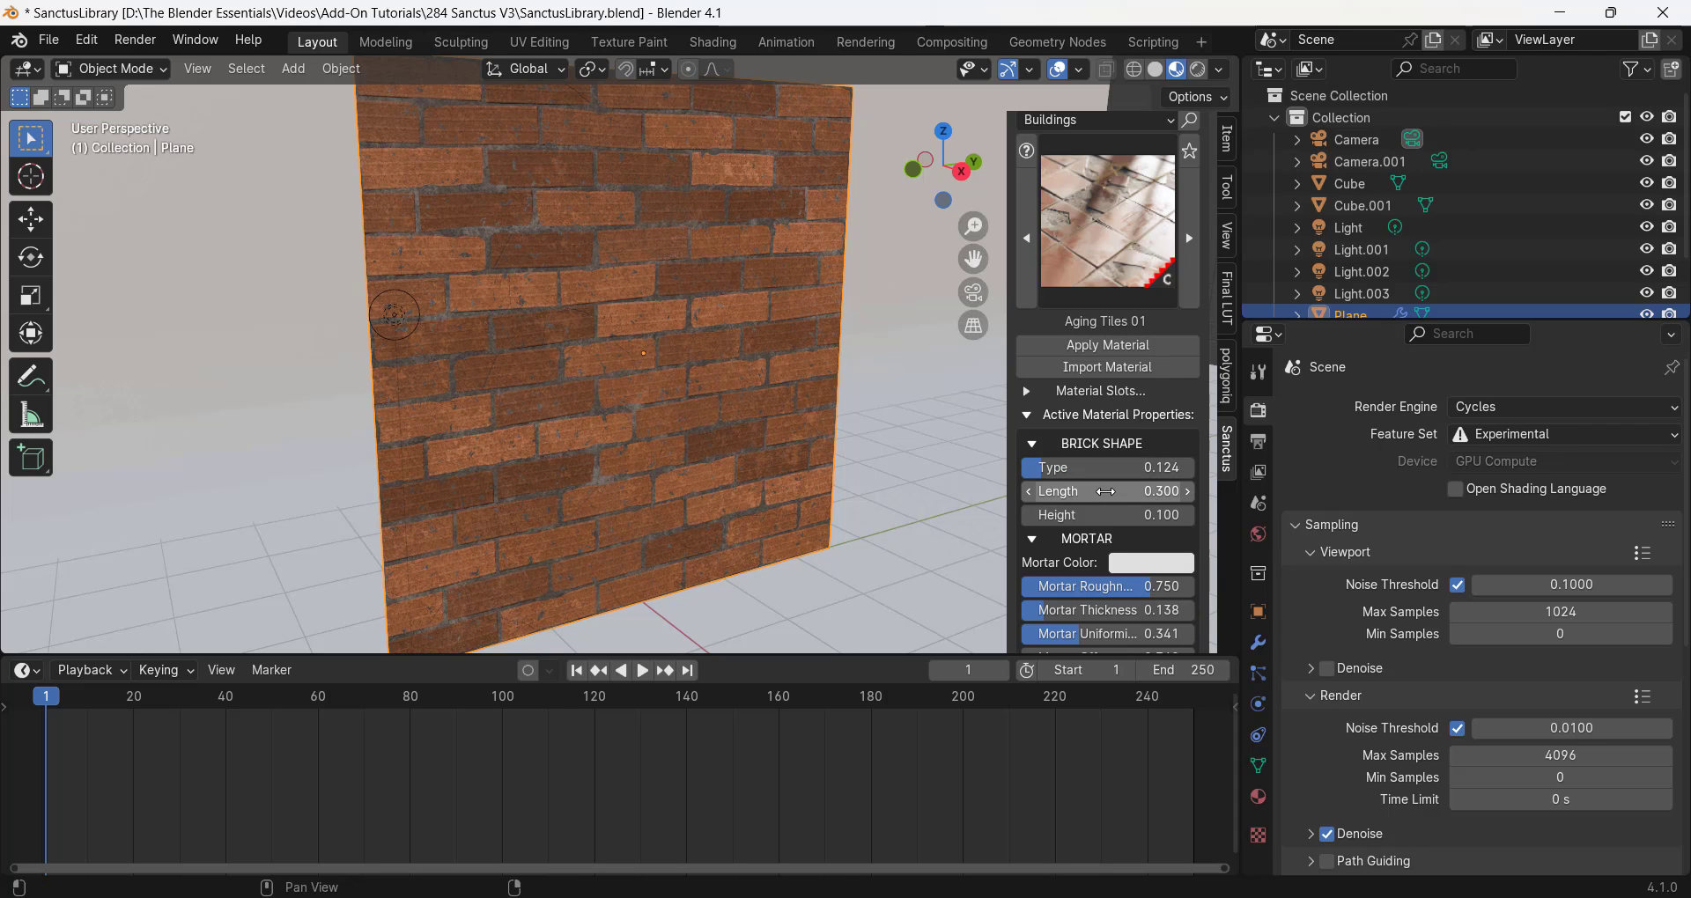
# - Set the brick Length to 0.2 and keep Height at 0.1
pyautogui.click(1106, 492)
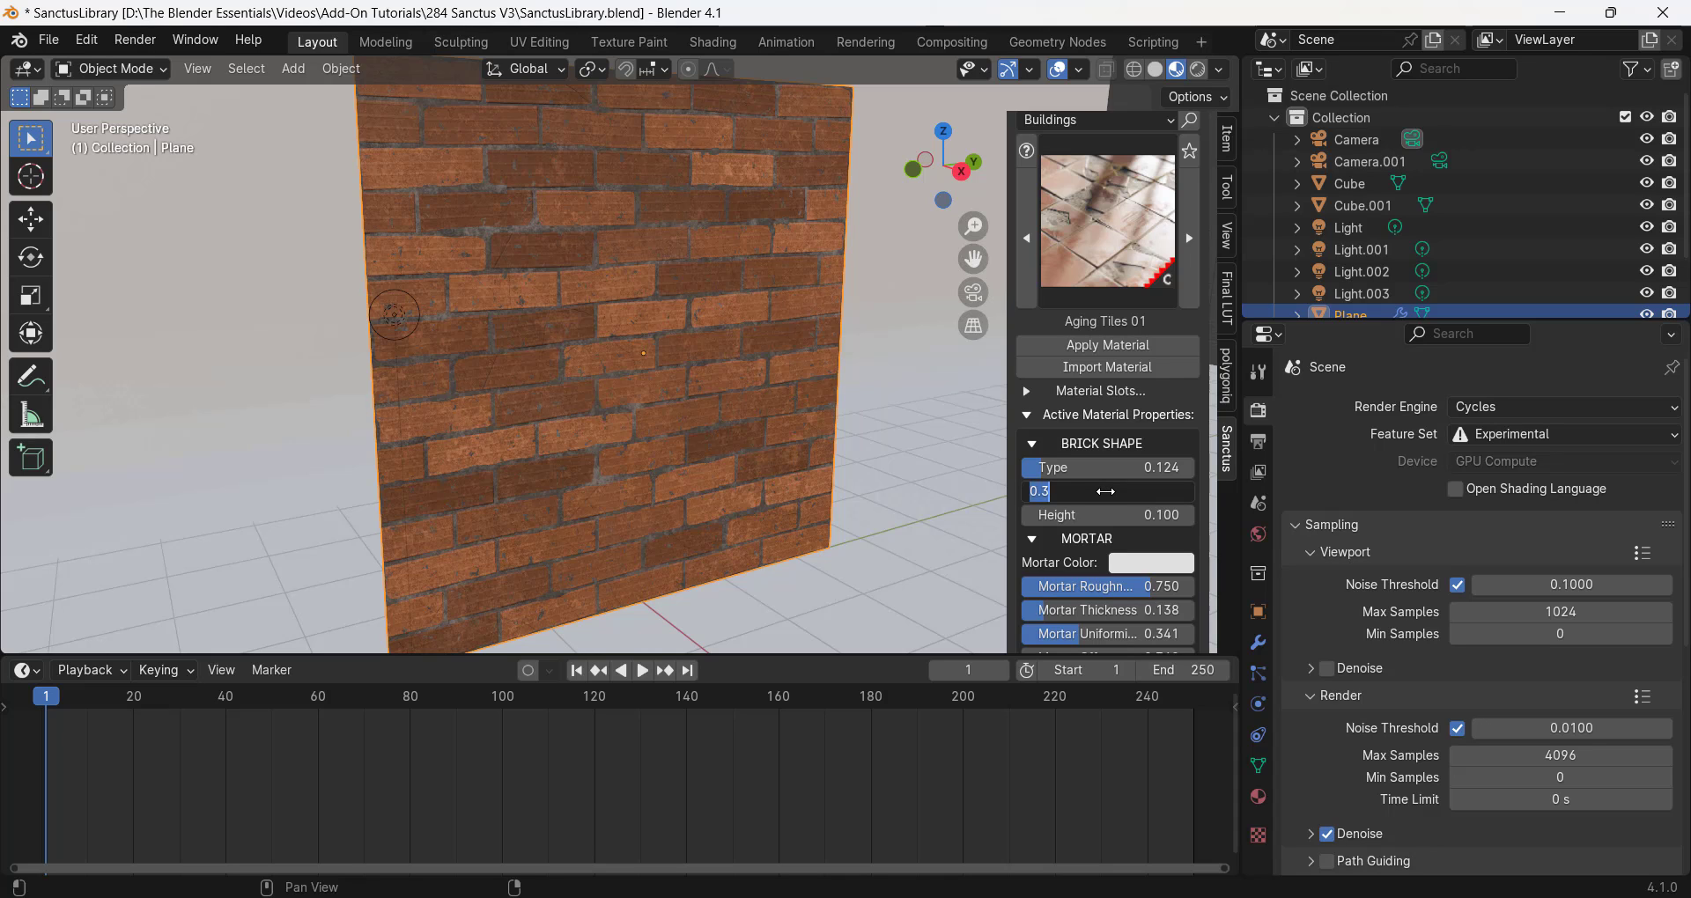
pyautogui.write('.2')
pyautogui.press('Tab')
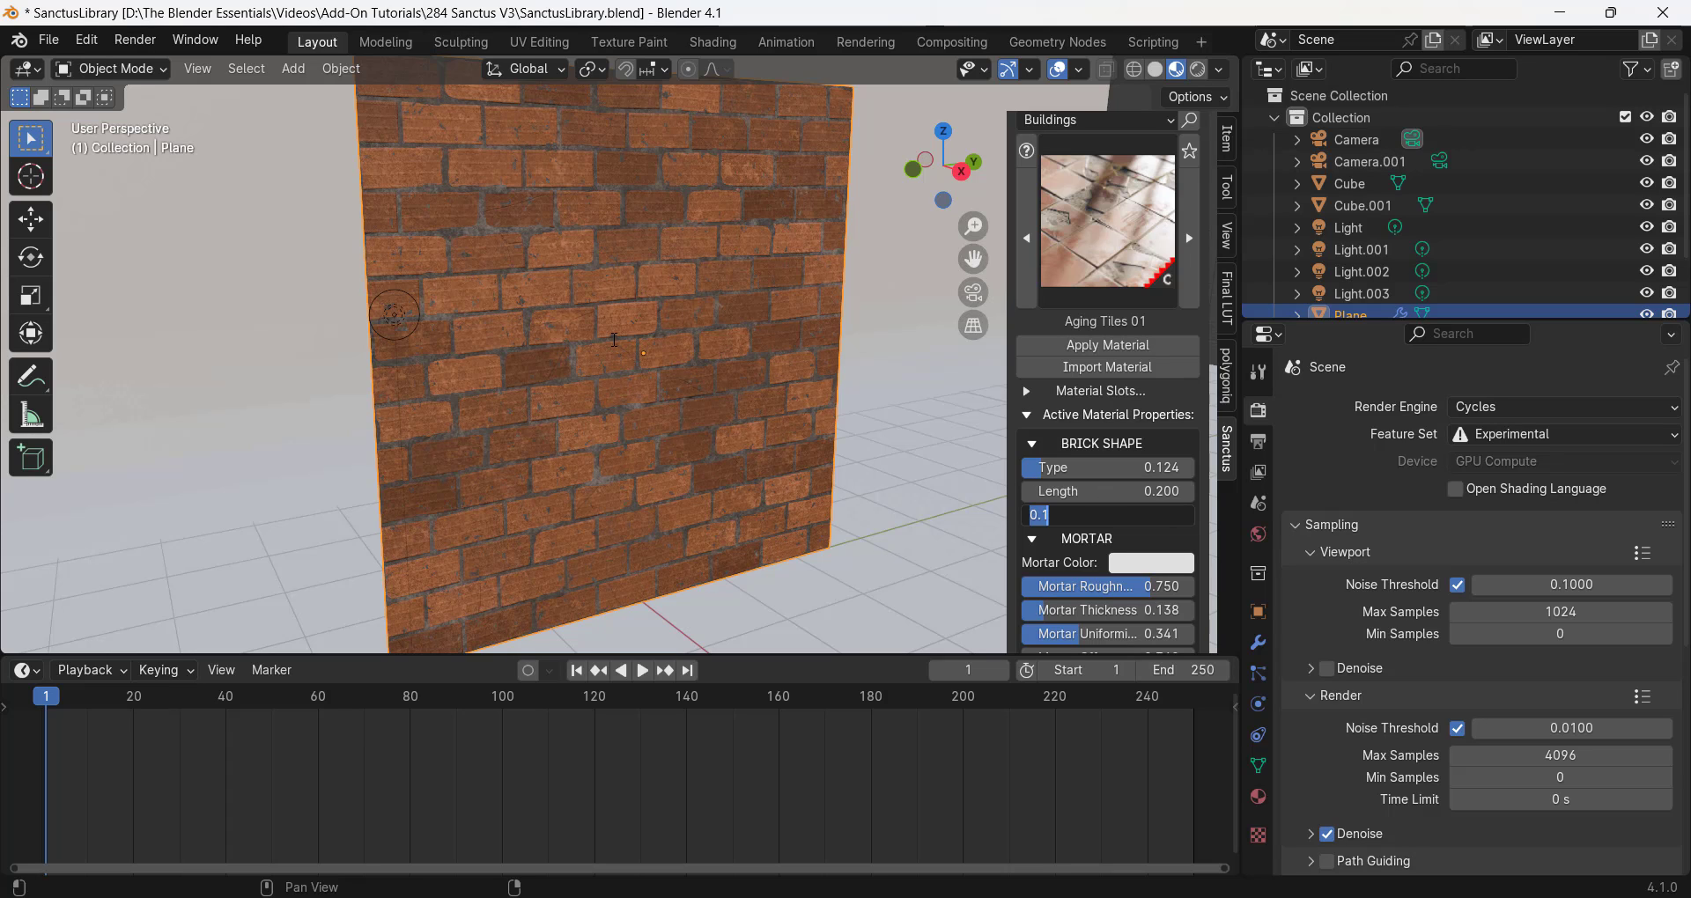
pyautogui.press('Return')
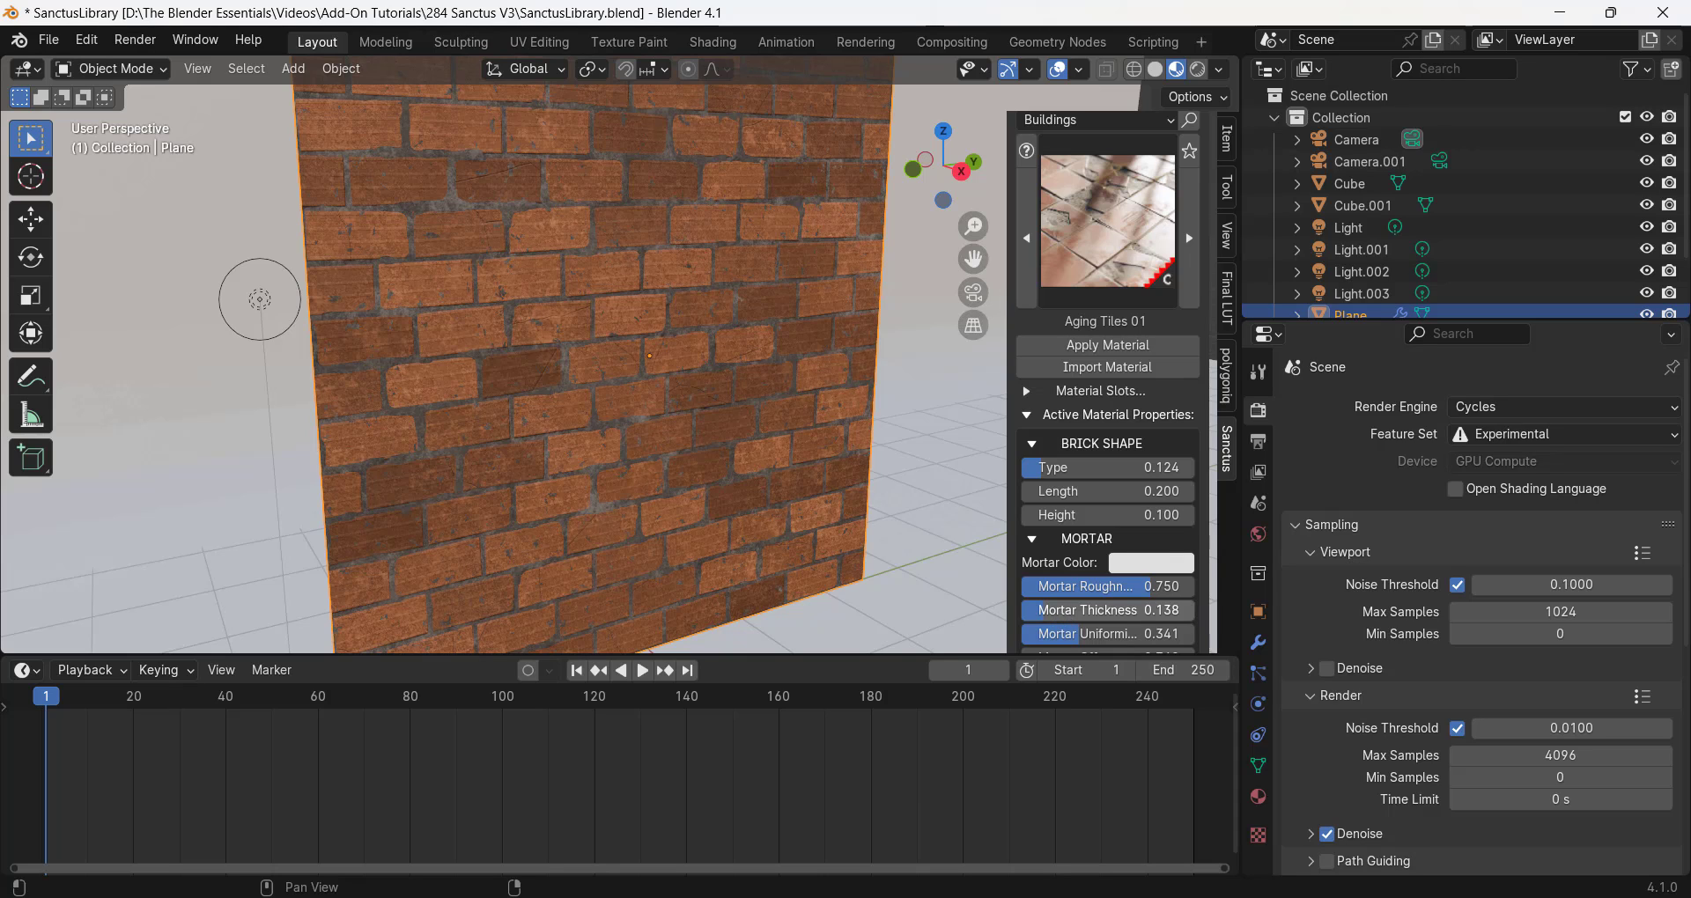
# - Set Mortar Thickness to 0.274 and Brick Position Randomize Offset to 0.211
pyautogui.moveTo(1062, 609); pyautogui.dragTo(1168, 609)
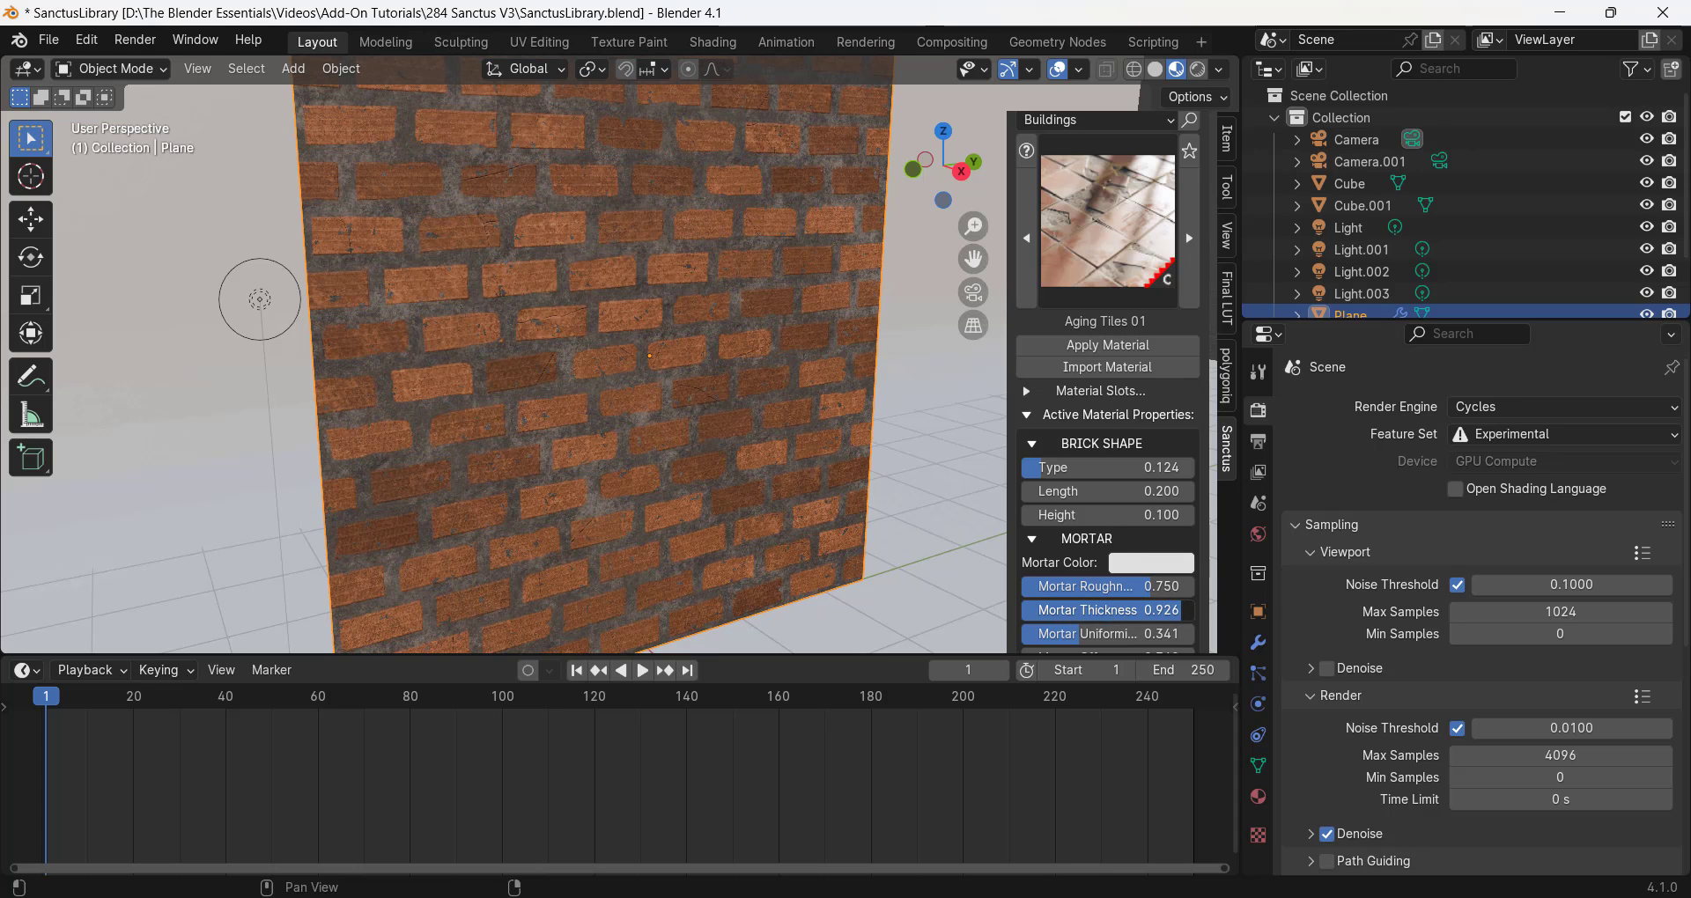
pyautogui.moveTo(1181, 610); pyautogui.dragTo(1069, 610)
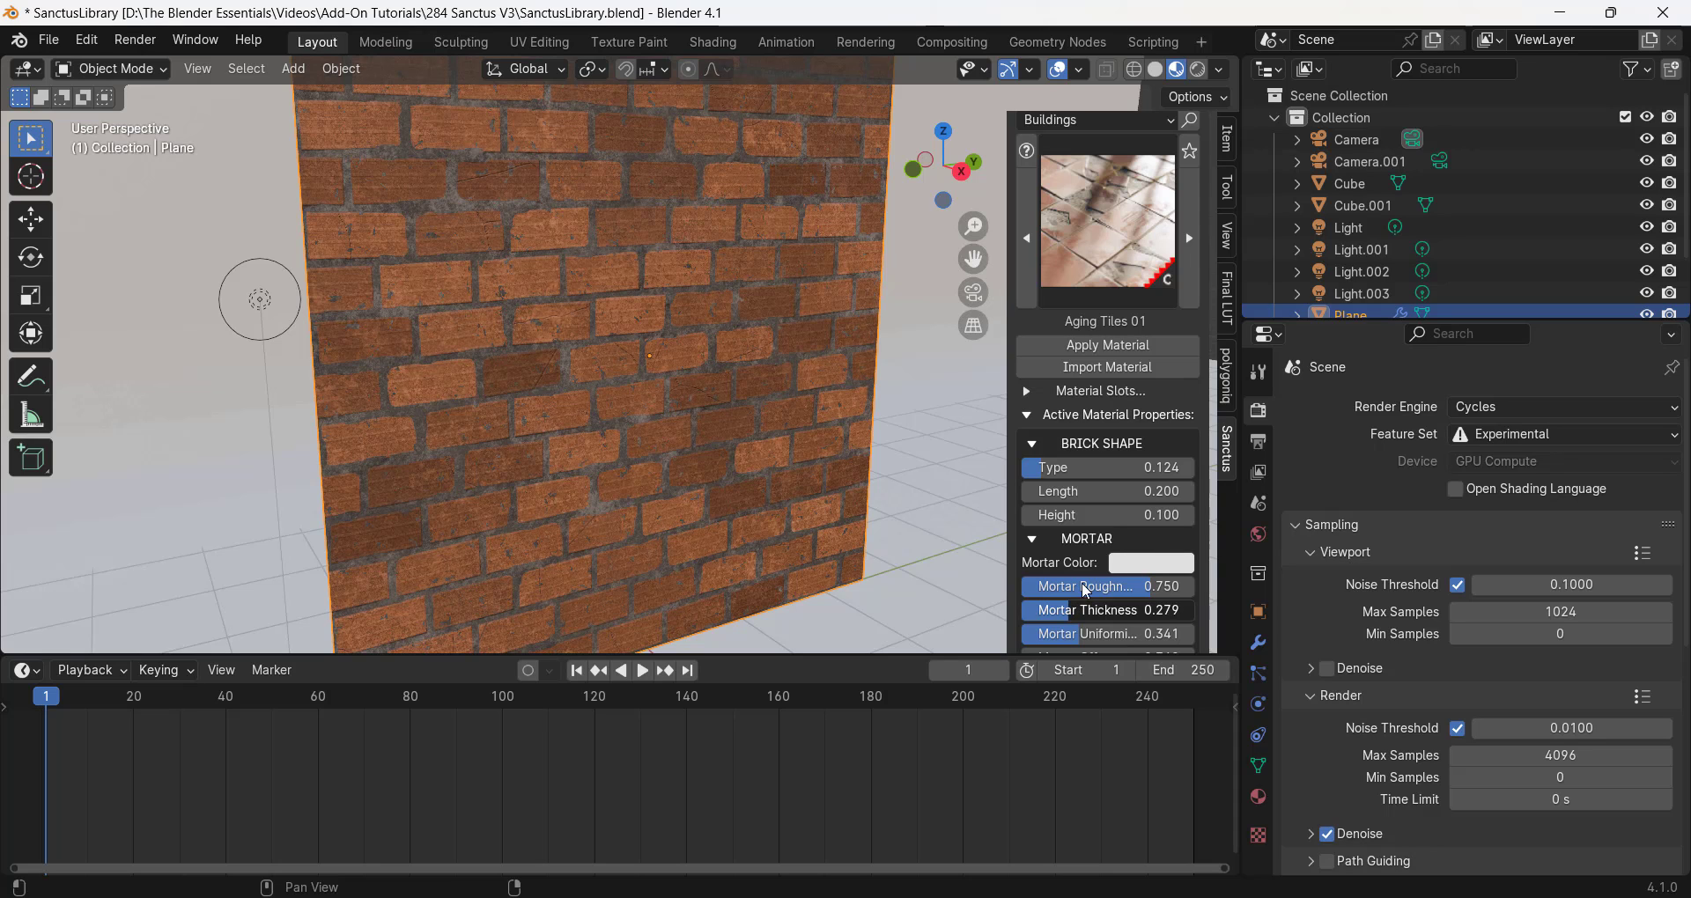
pyautogui.scroll(-1, 1134, 547)
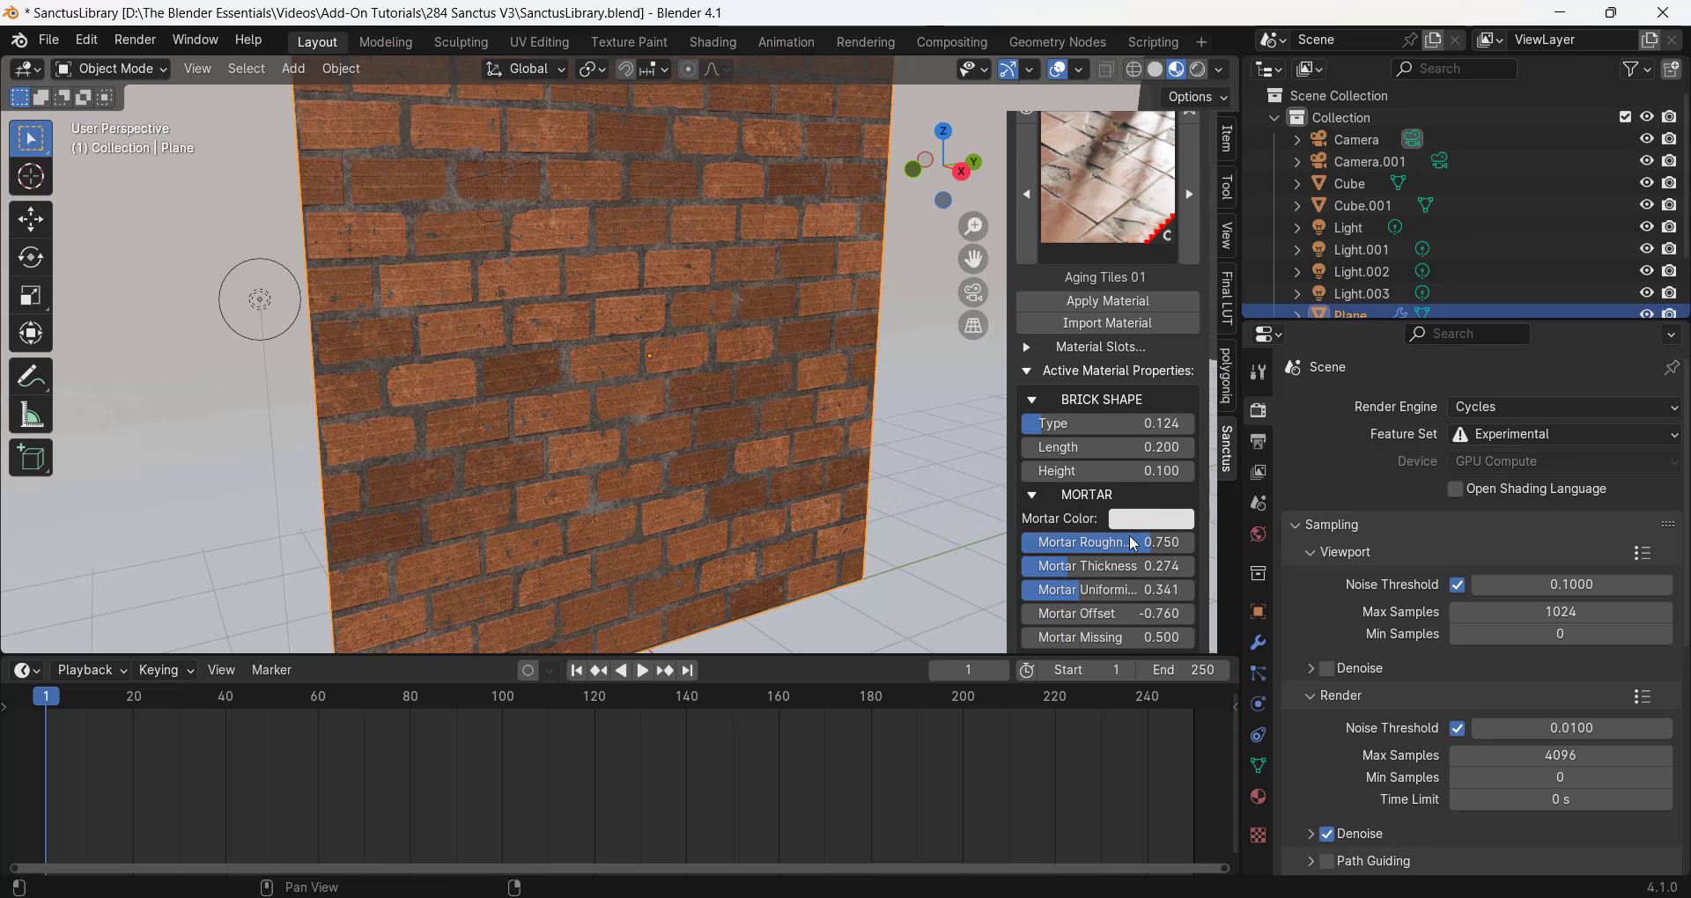
pyautogui.scroll(-8, 1134, 545)
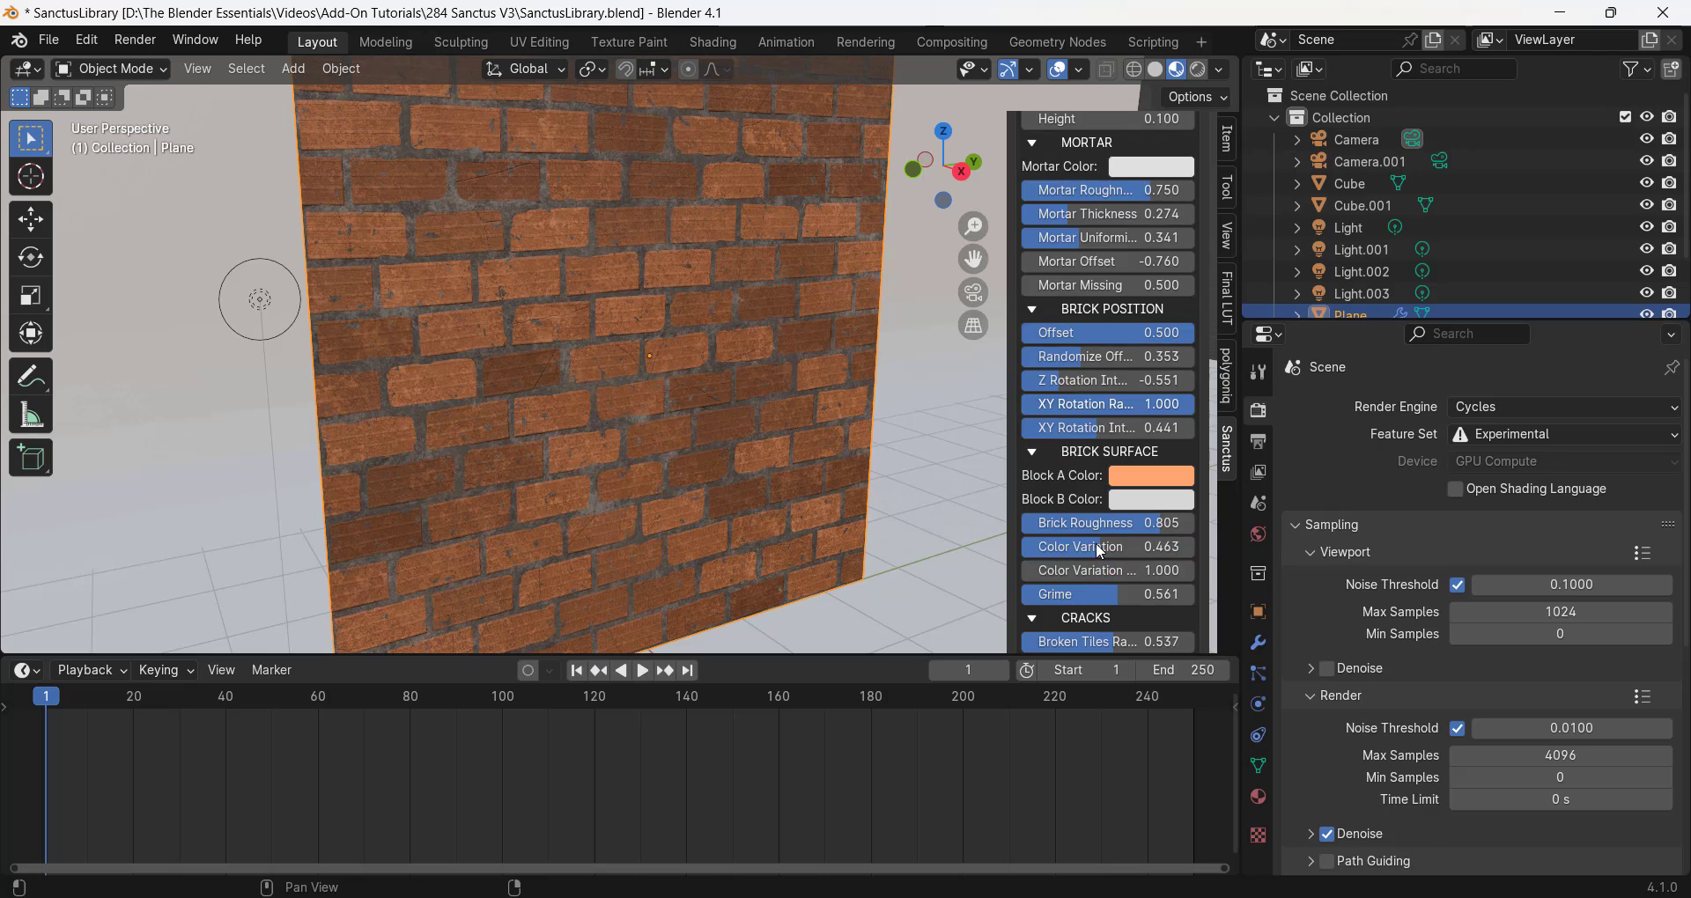
pyautogui.scroll(-3, 1099, 547)
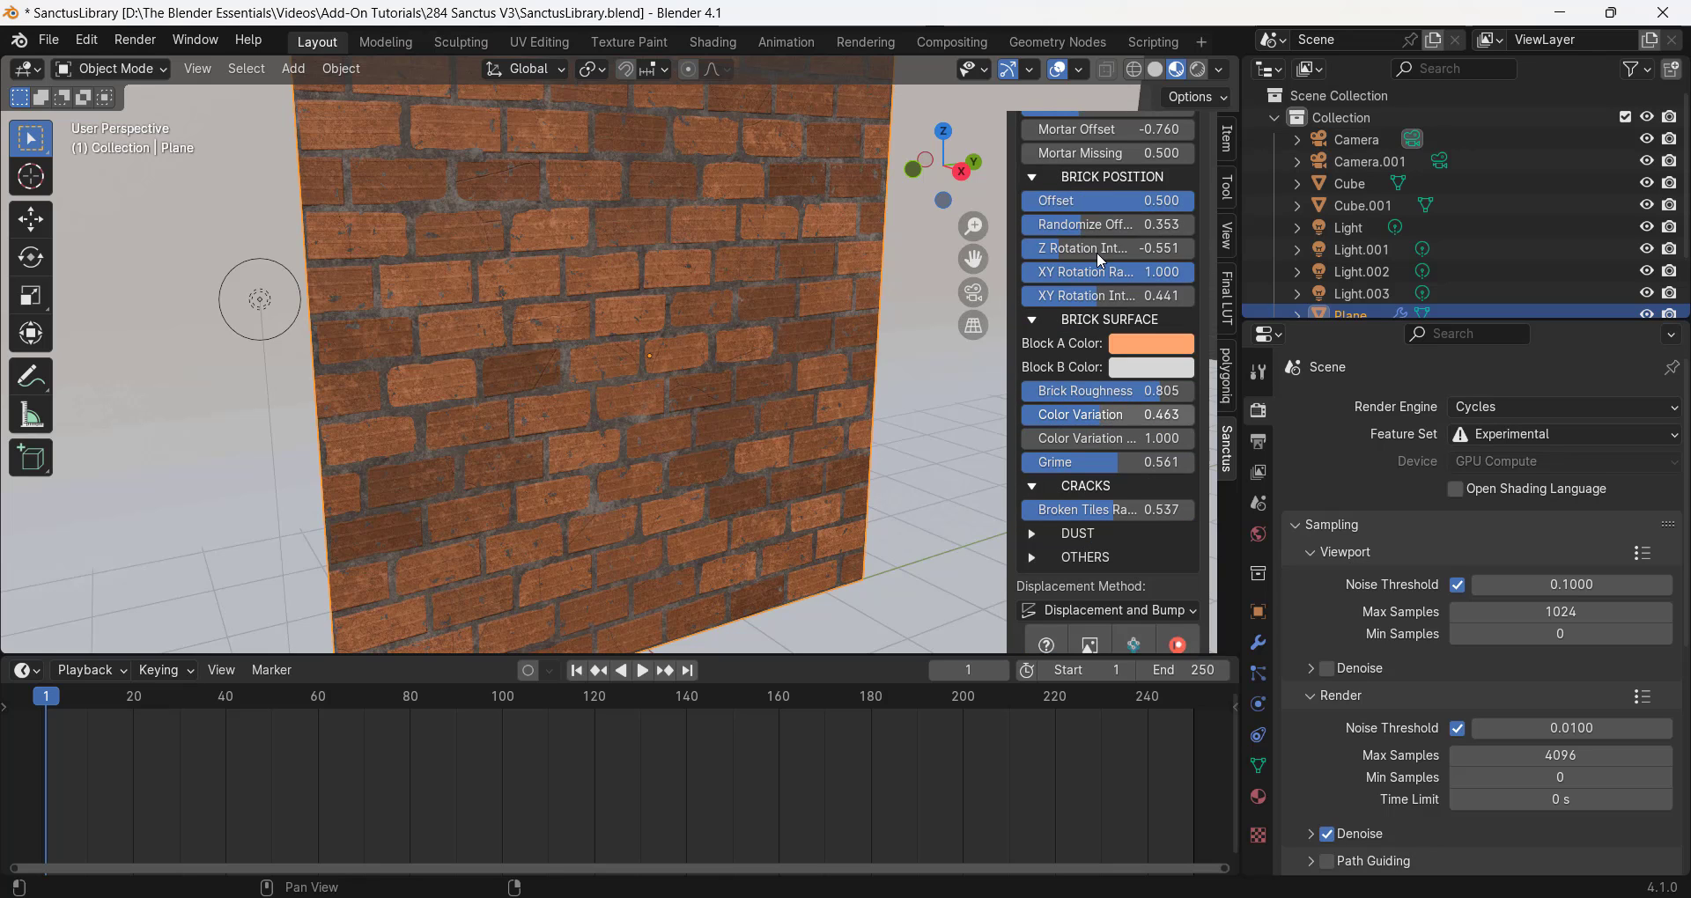
pyautogui.scroll(1, 1097, 255)
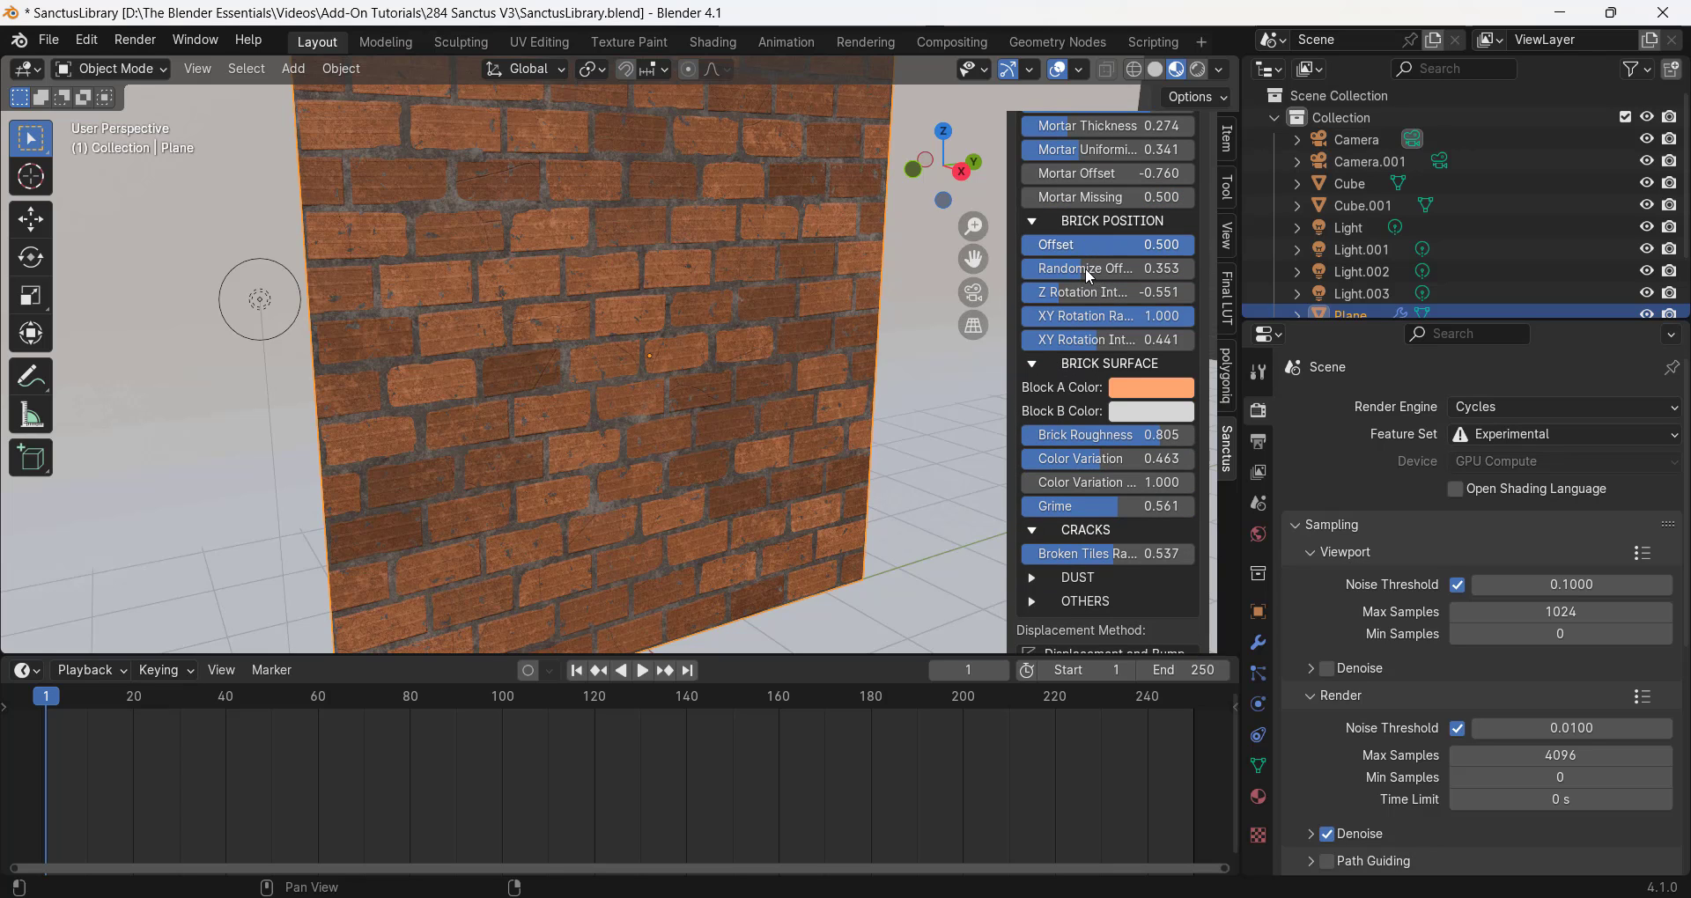
pyautogui.moveTo(1085, 267)
pyautogui.mouseDown()
pyautogui.moveTo(1189, 268)
pyautogui.moveTo(1059, 268)
pyautogui.mouseUp()
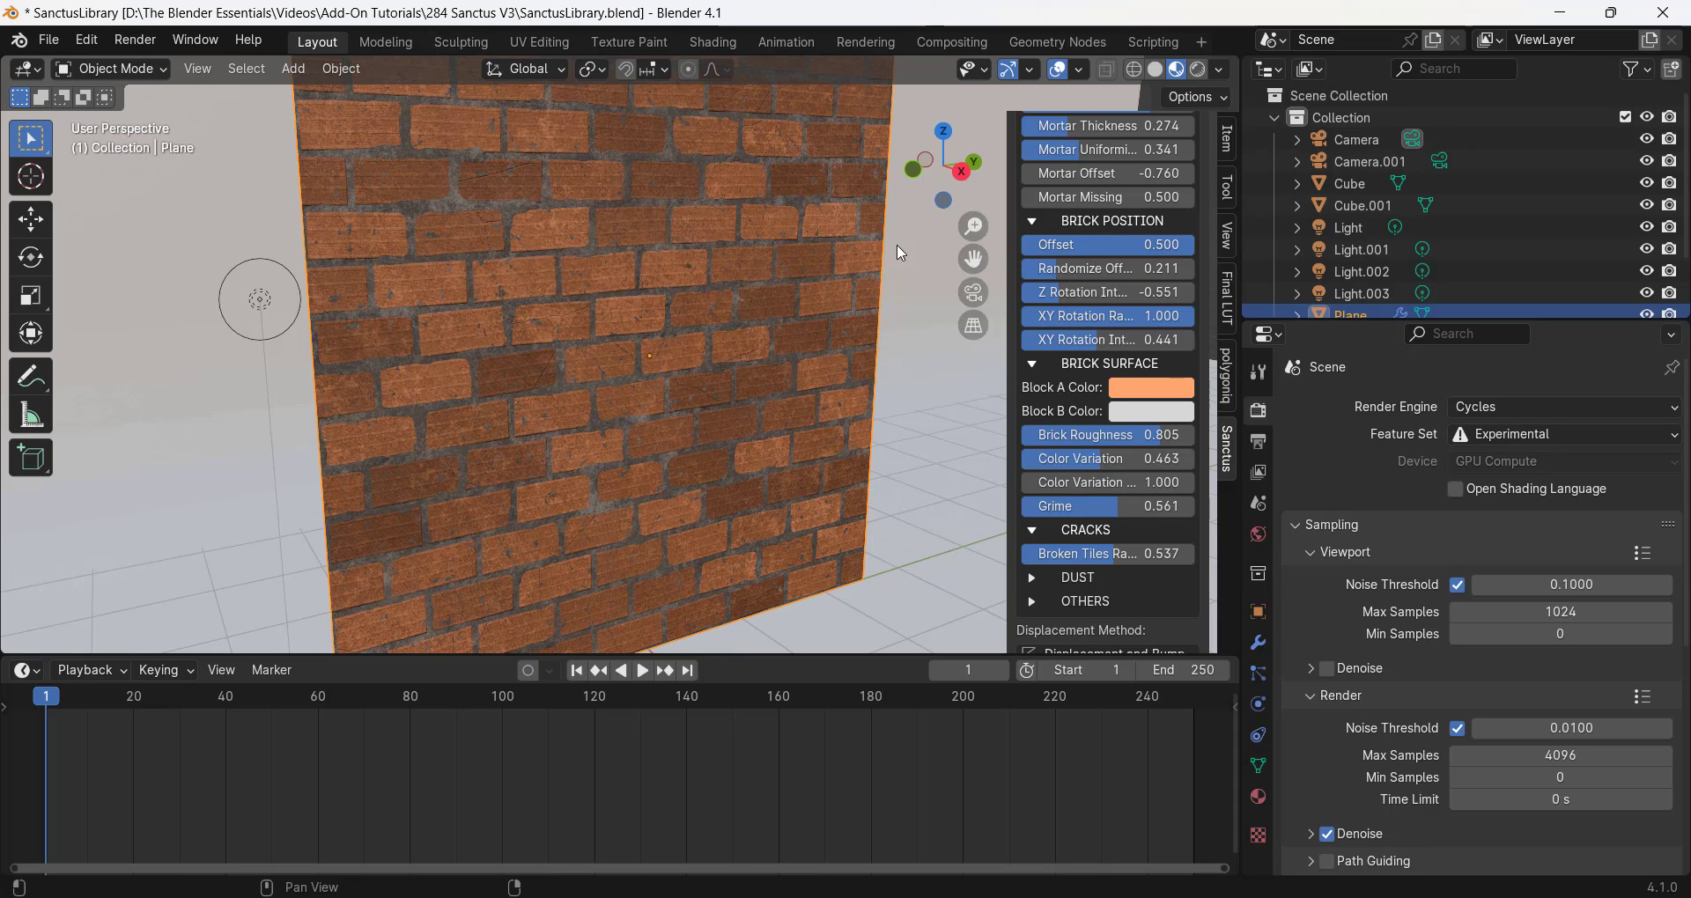
# - Reset the brick Offset value and raise the green marble floor's roughness to 0.172
pyautogui.press('BackSpace')
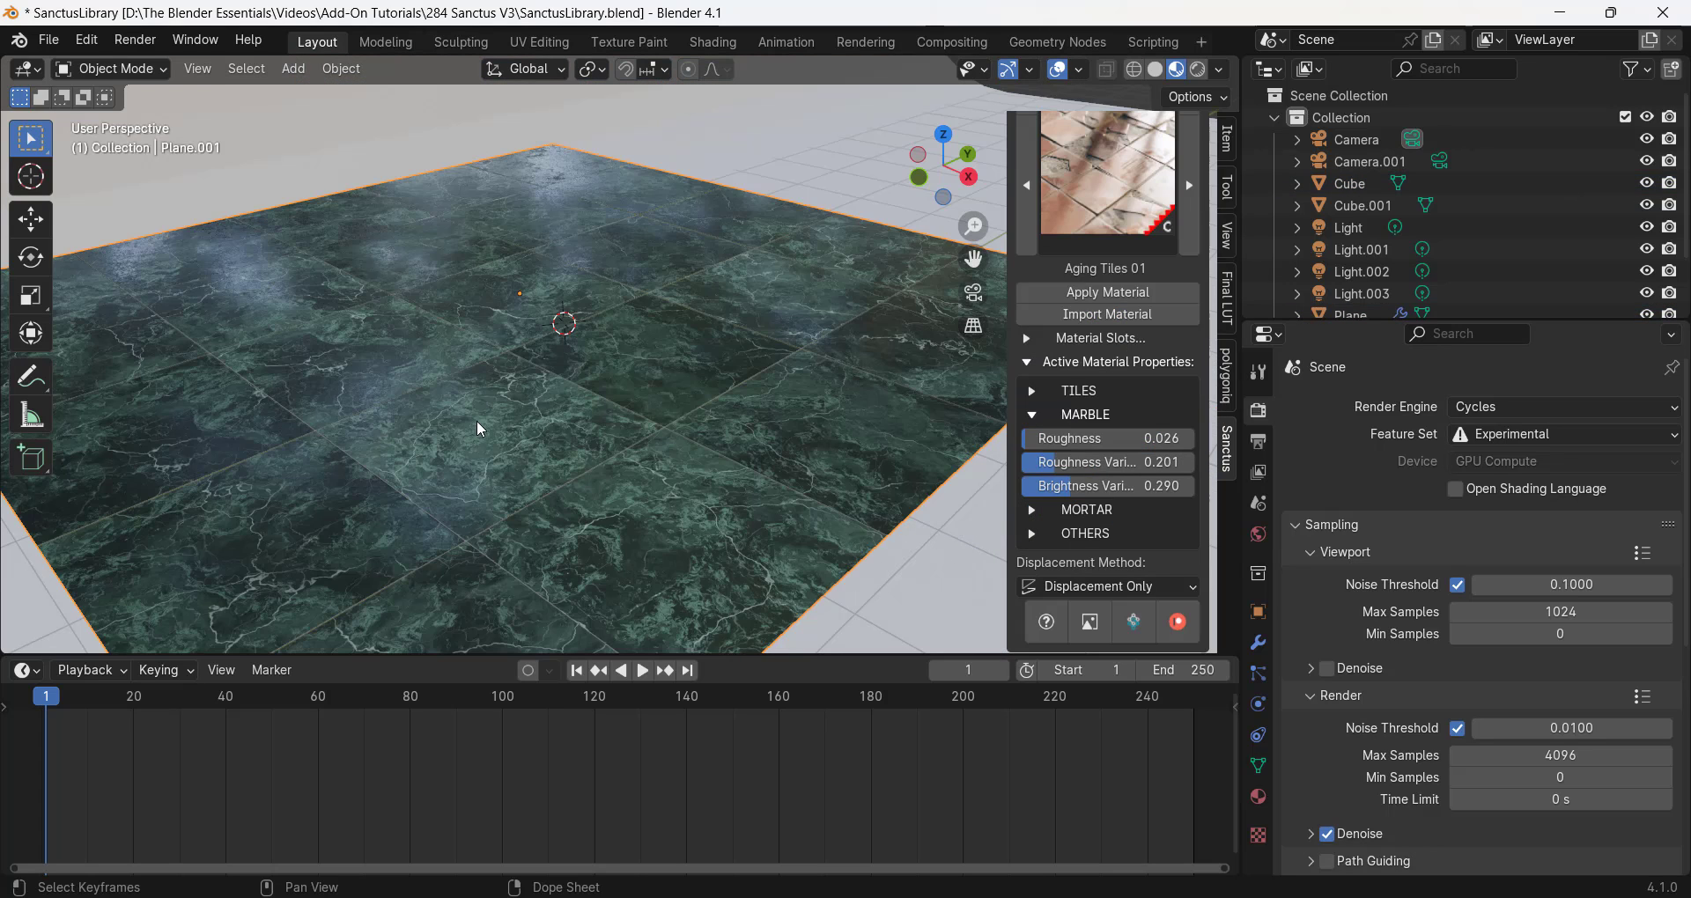
pyautogui.moveTo(477, 420); pyautogui.dragTo(1059, 461, button='middle')
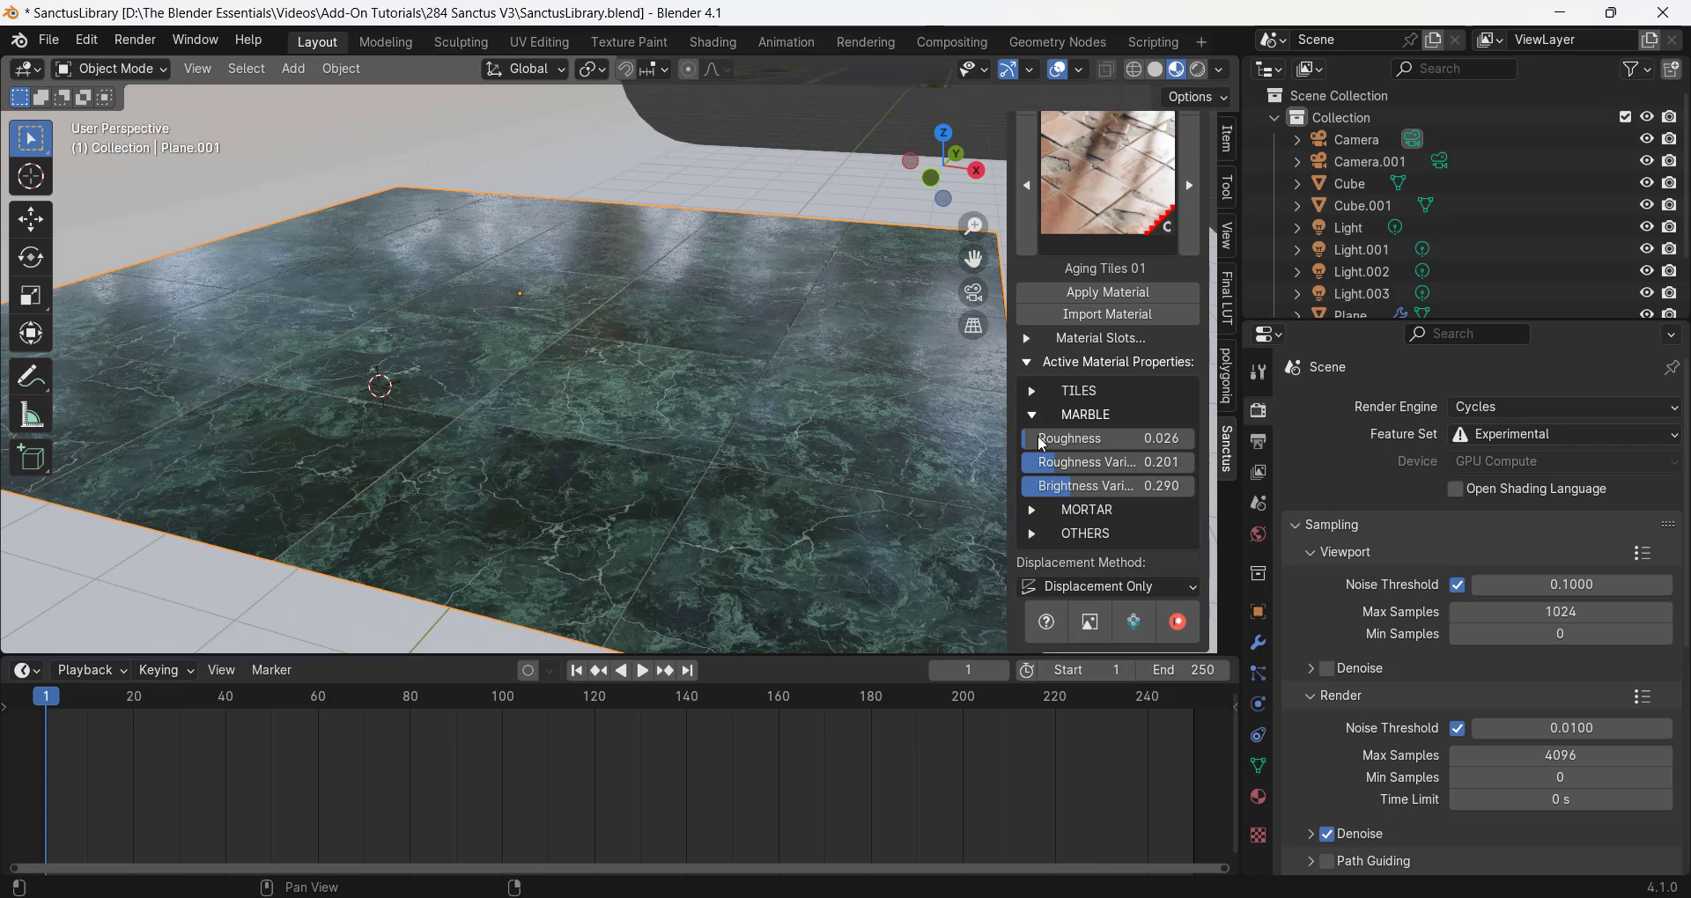
pyautogui.moveTo(1045, 438); pyautogui.dragTo(1082, 486)
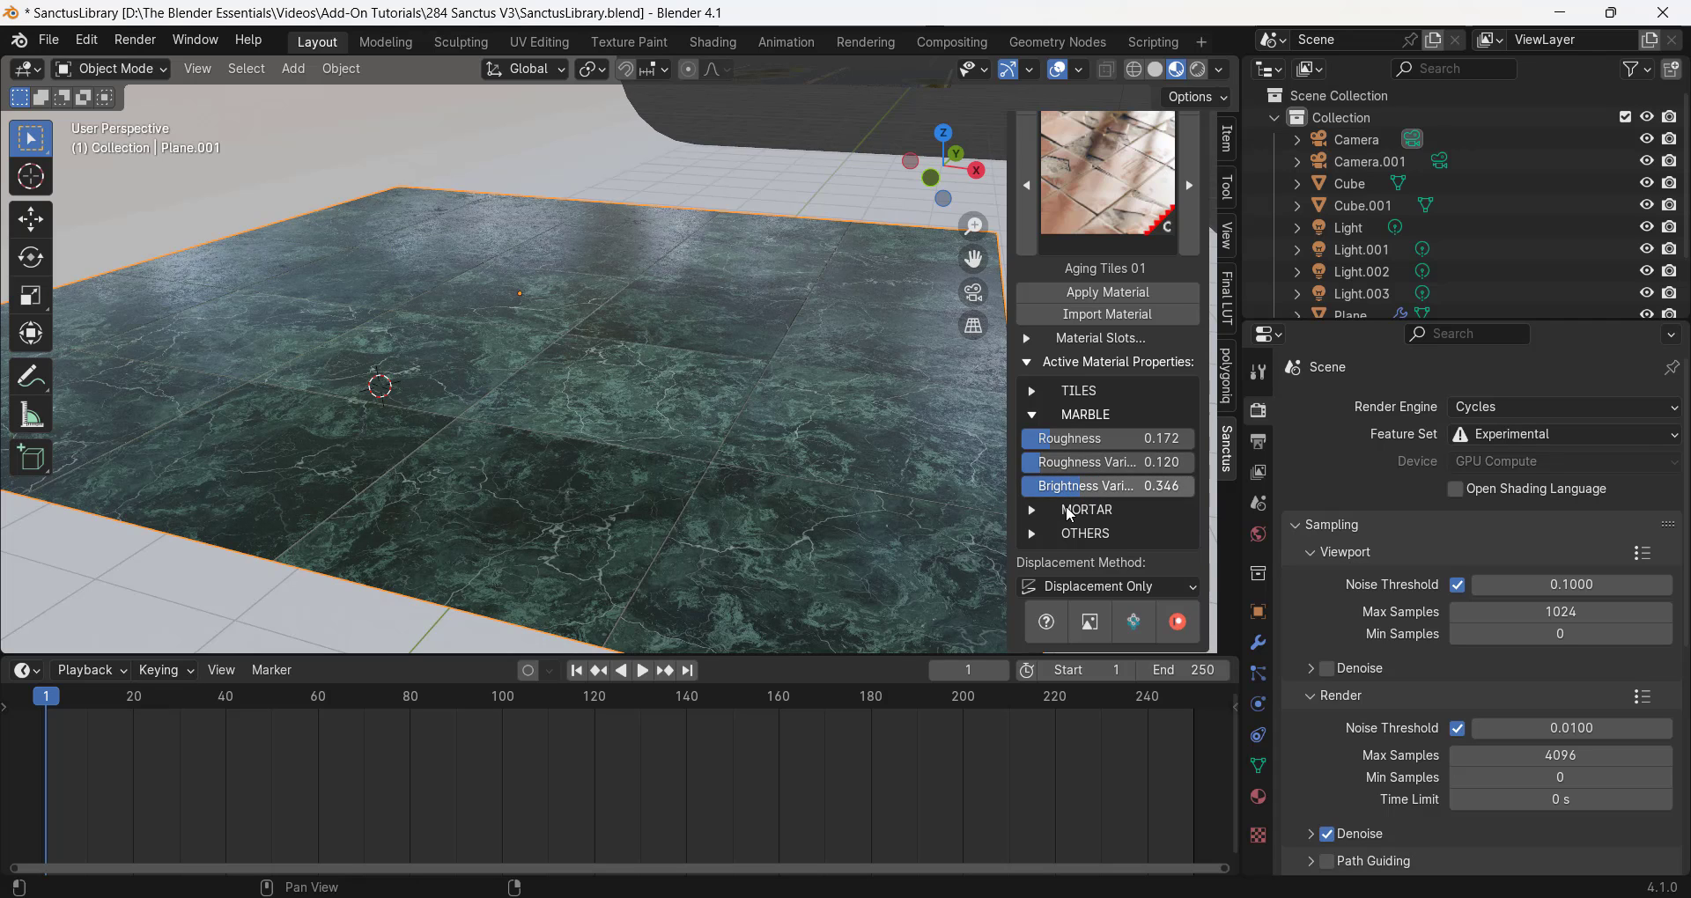
# - Expand MORTAR and widen the Mortar Size between the marble tiles
pyautogui.click(1064, 510)
pyautogui.moveTo(1093, 568); pyautogui.dragTo(1056, 573)
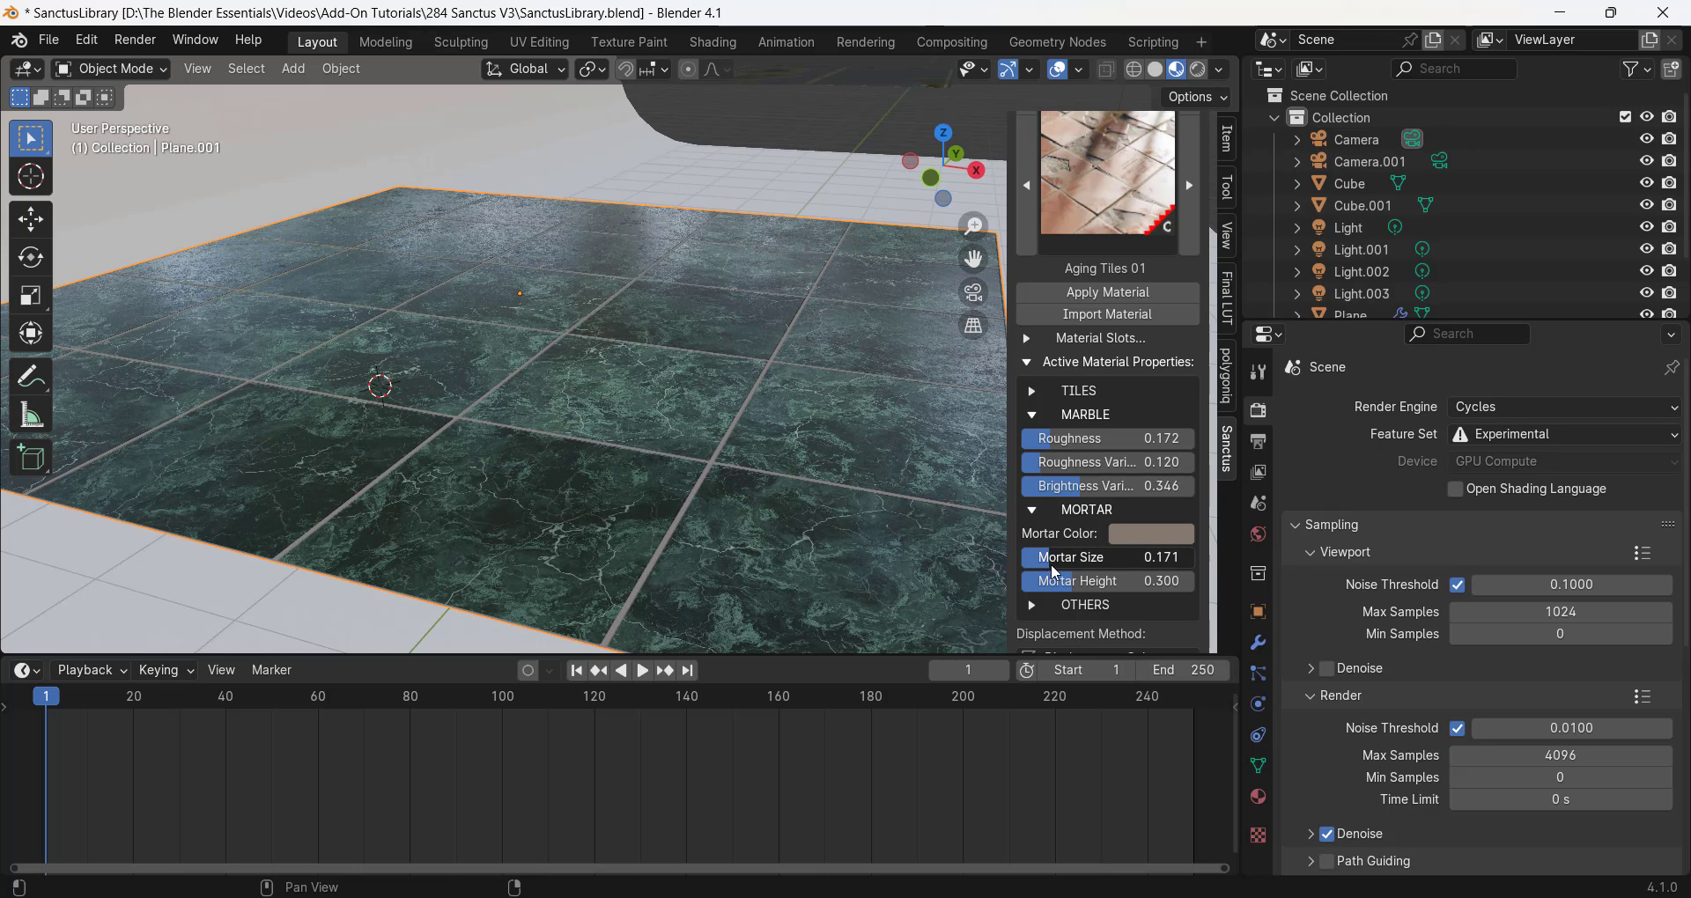
pyautogui.moveTo(1056, 572); pyautogui.dragTo(1056, 573)
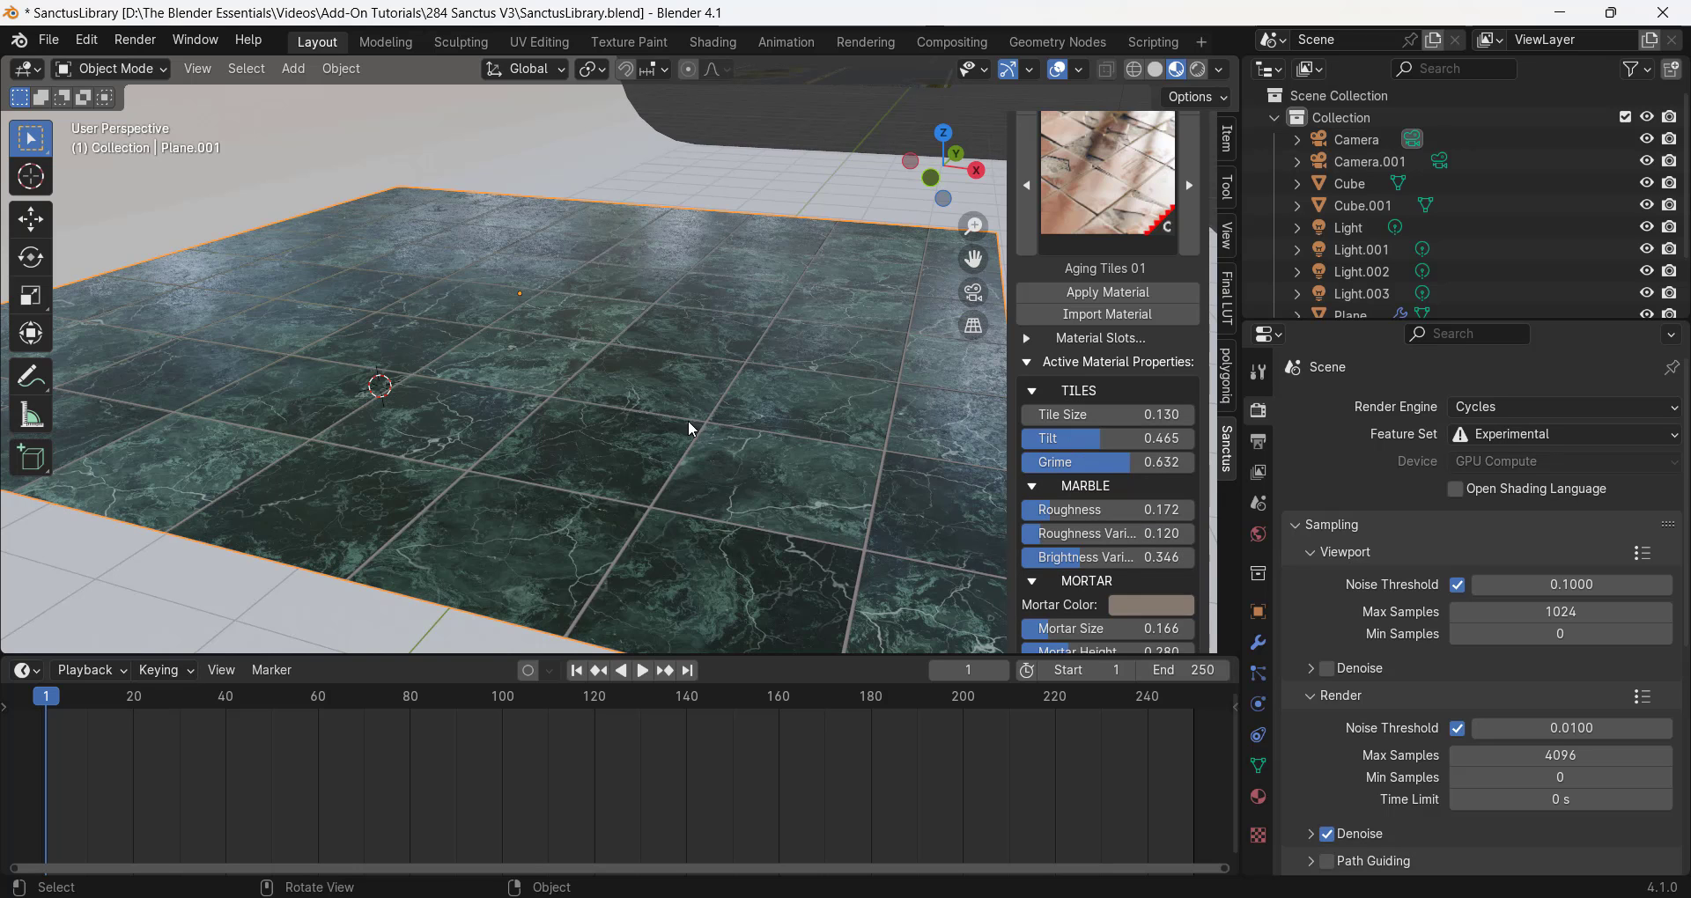
pyautogui.moveTo(698, 416); pyautogui.dragTo(658, 421, button='middle')
pyautogui.scroll(-5, 673, 406)
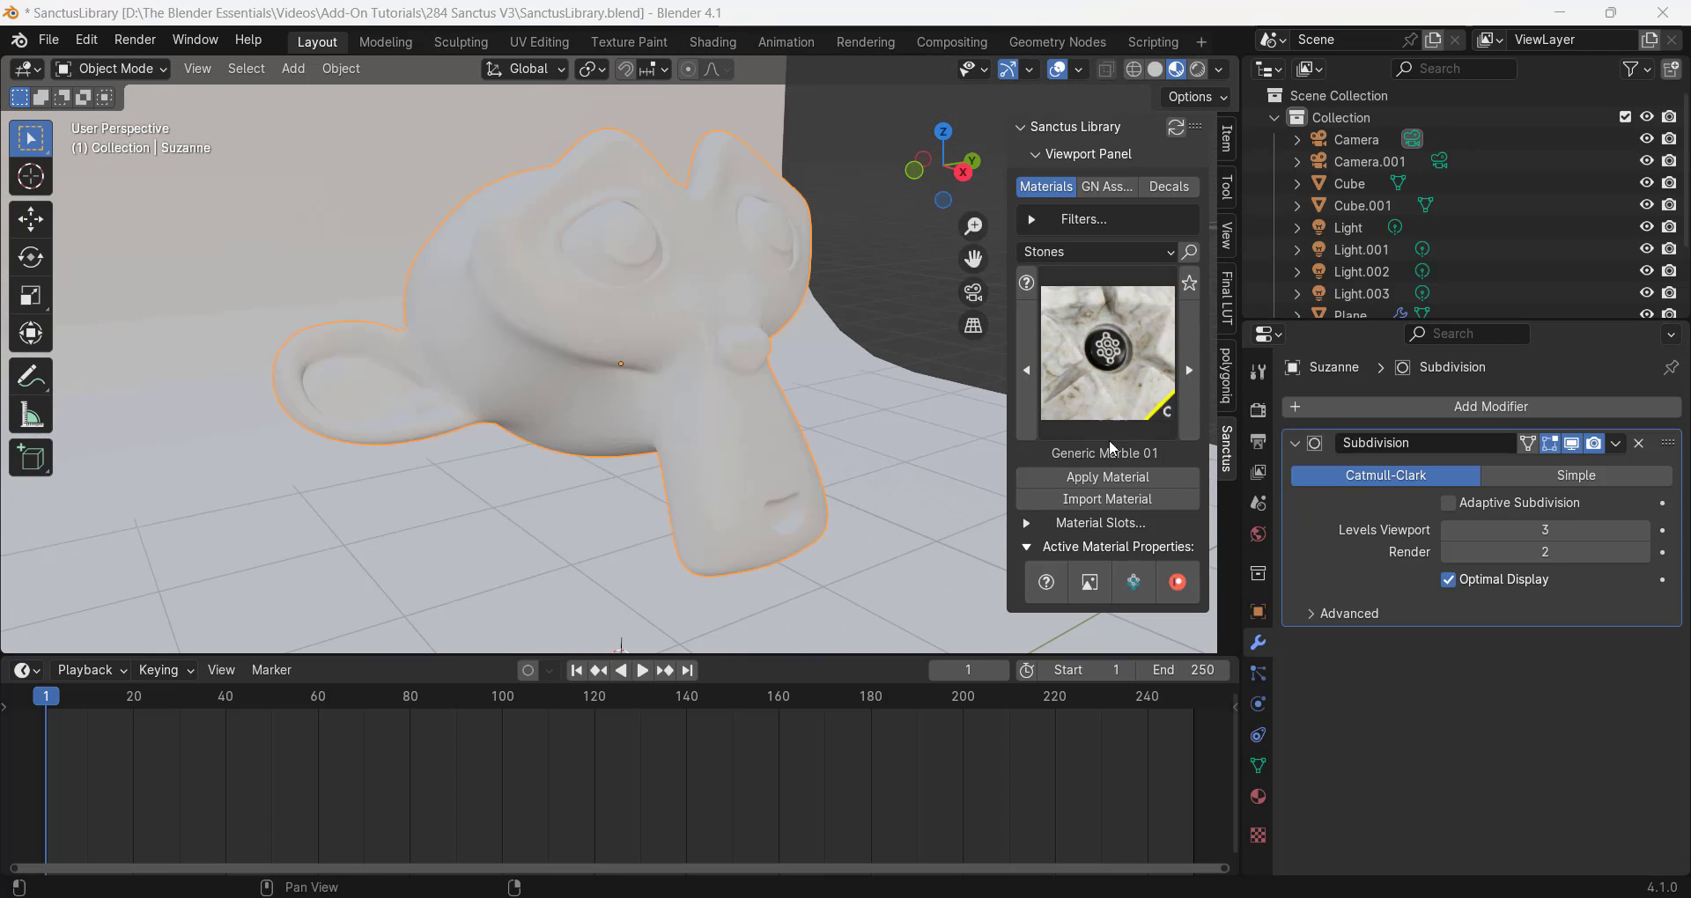
# - Apply Generic Marble 01 to Suzanne with Brightness 1.000 and Ambient Occlusion 0.584
pyautogui.click(1115, 476)
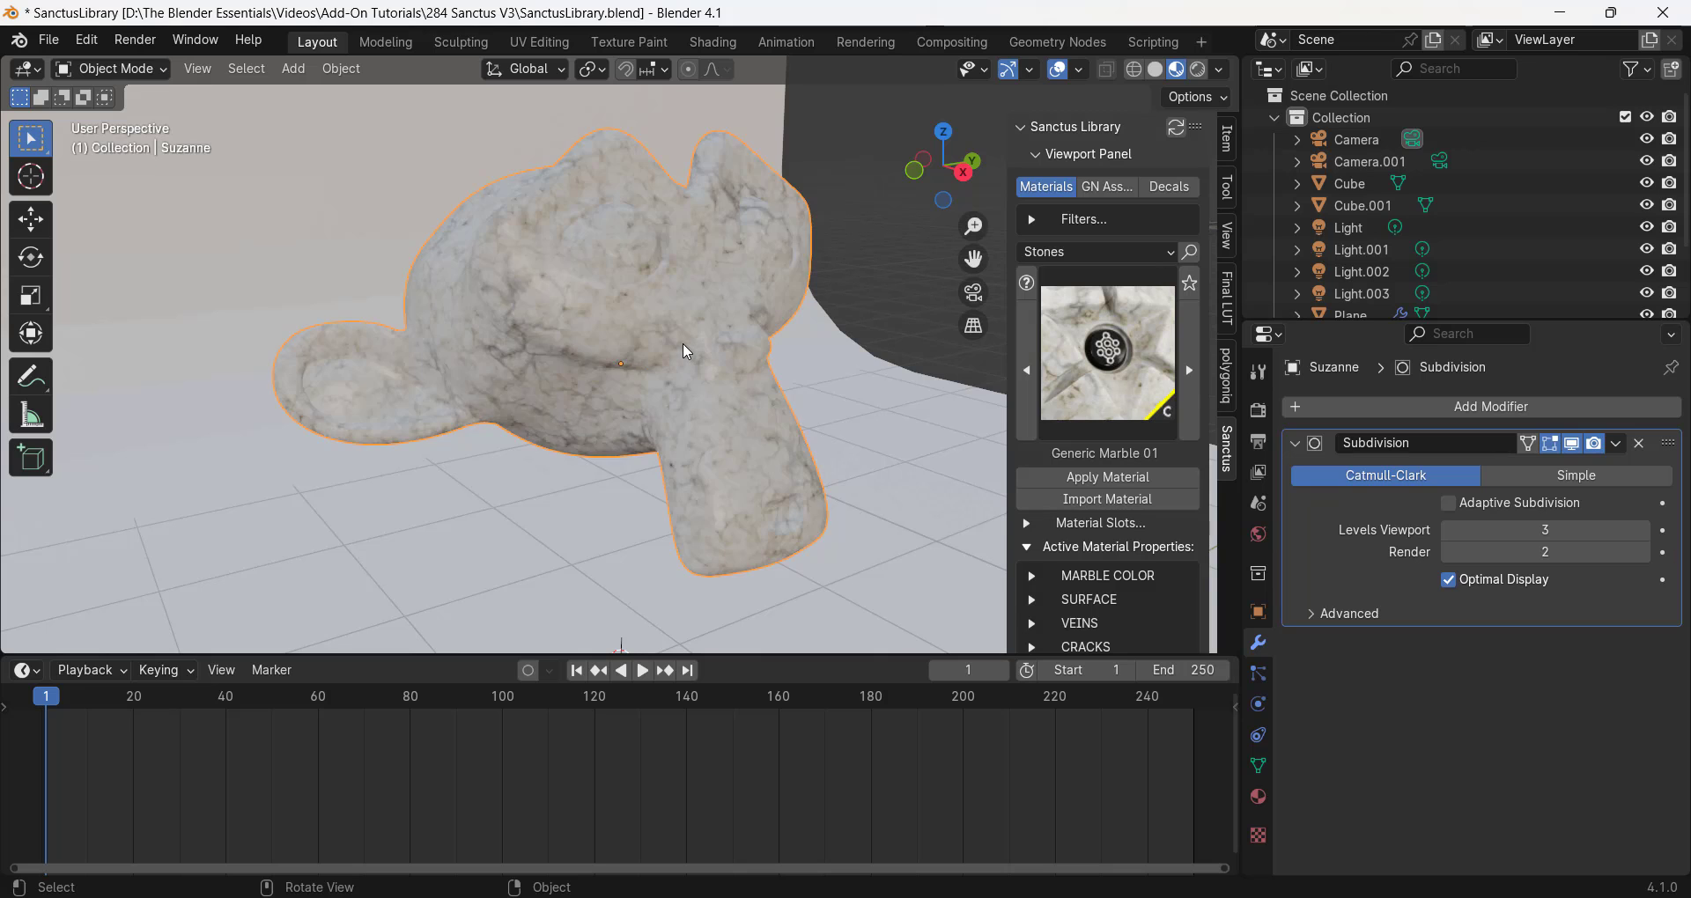
pyautogui.scroll(3, 662, 351)
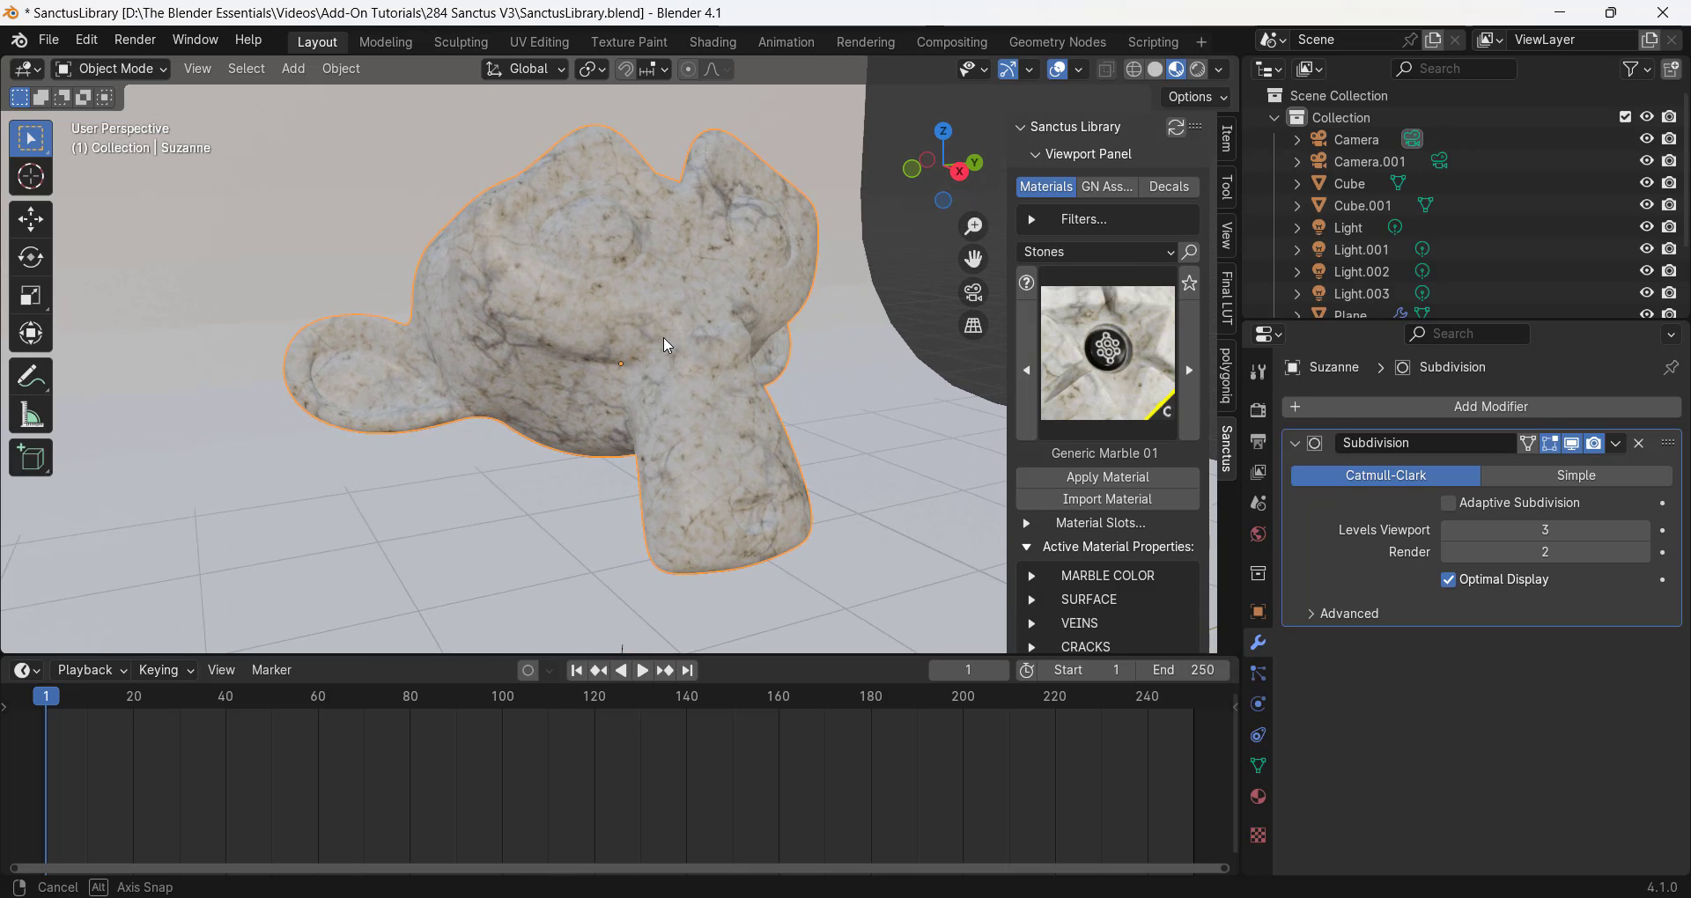
pyautogui.click(1032, 576)
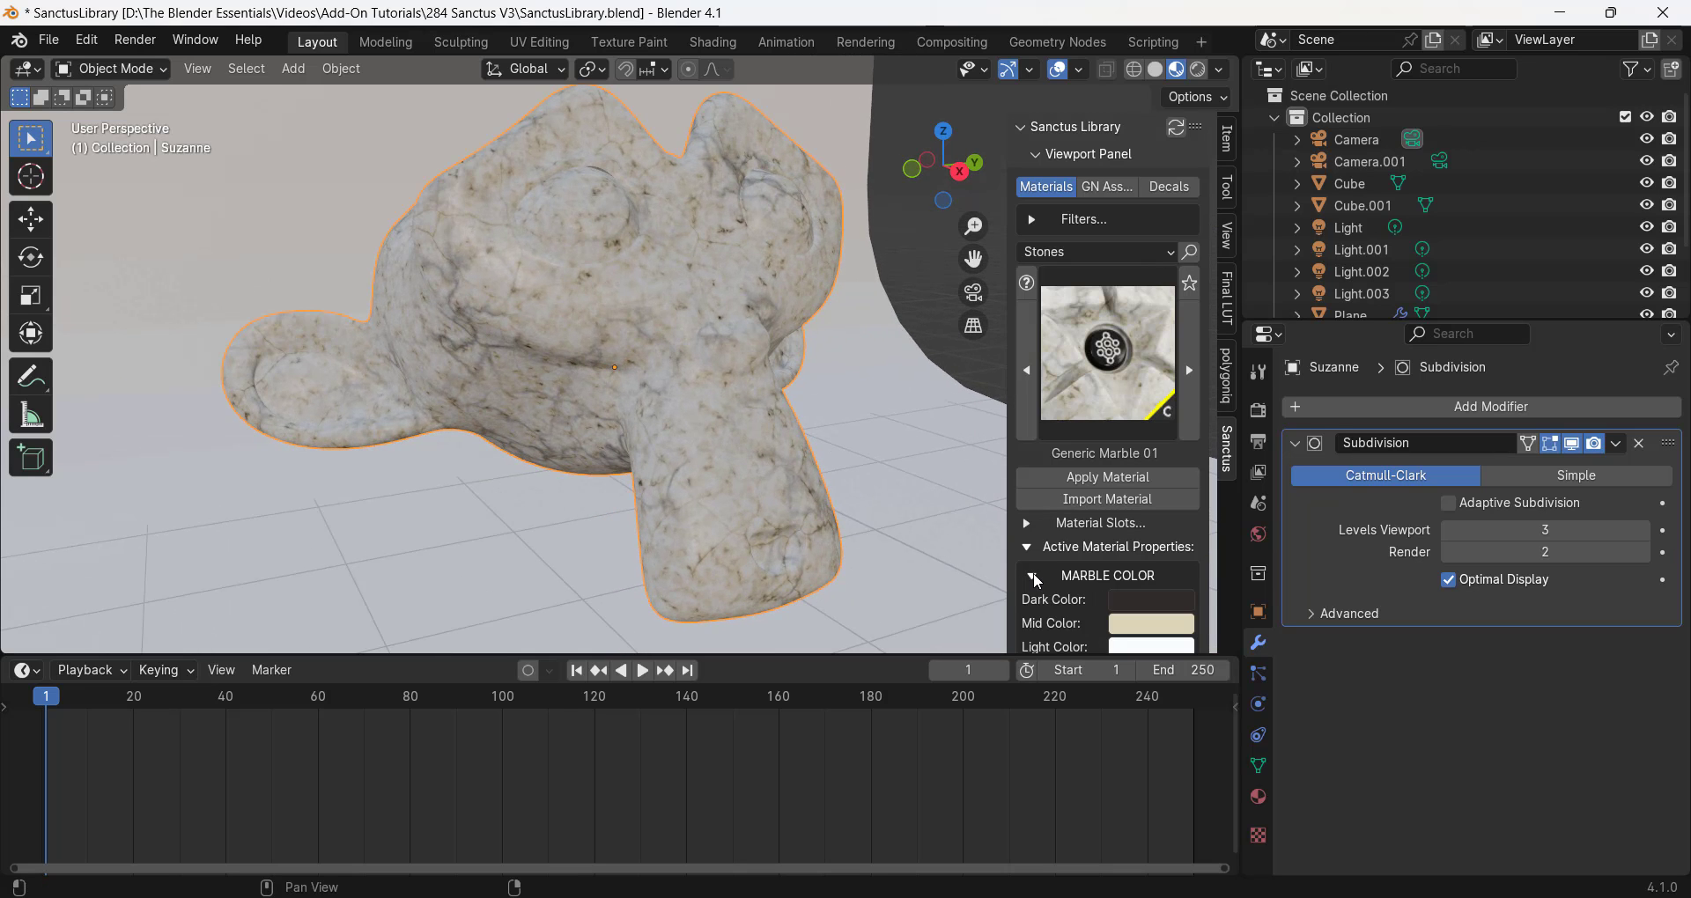
pyautogui.scroll(-5, 1099, 507)
pyautogui.moveTo(1092, 450); pyautogui.dragTo(1073, 508)
# - Expand VEINS and raise Veins Intensity to 0.915
pyautogui.click(1088, 499)
pyautogui.click(1086, 499)
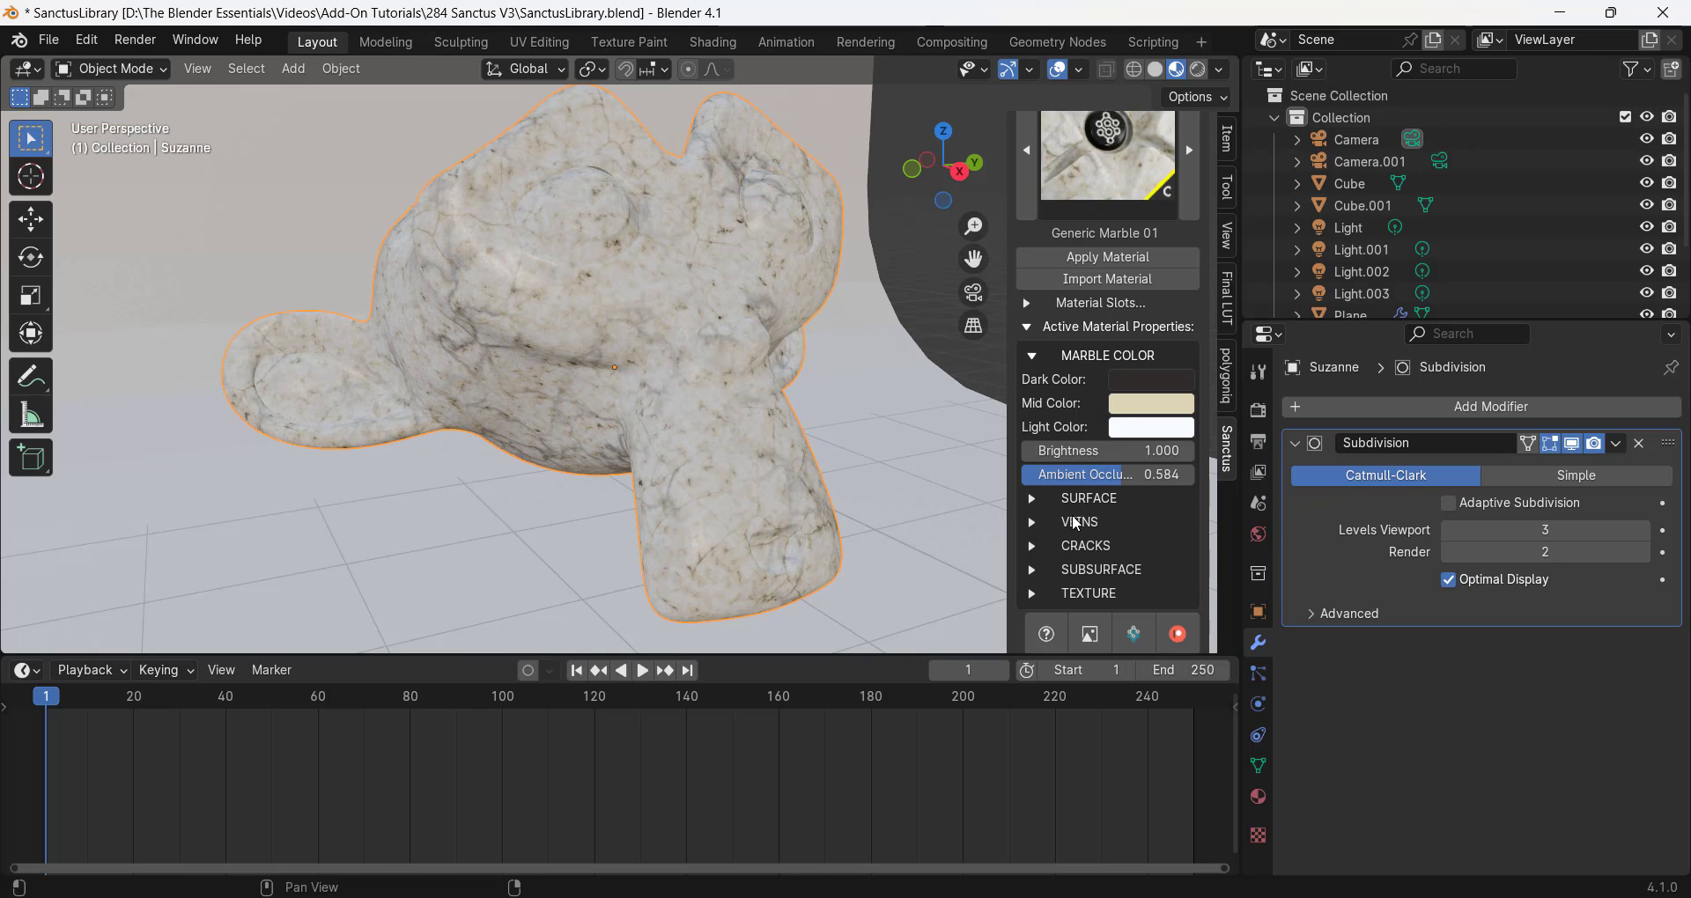
pyautogui.click(1078, 522)
pyautogui.moveTo(1081, 570); pyautogui.dragTo(1162, 570)
pyautogui.scroll(-3, 1079, 544)
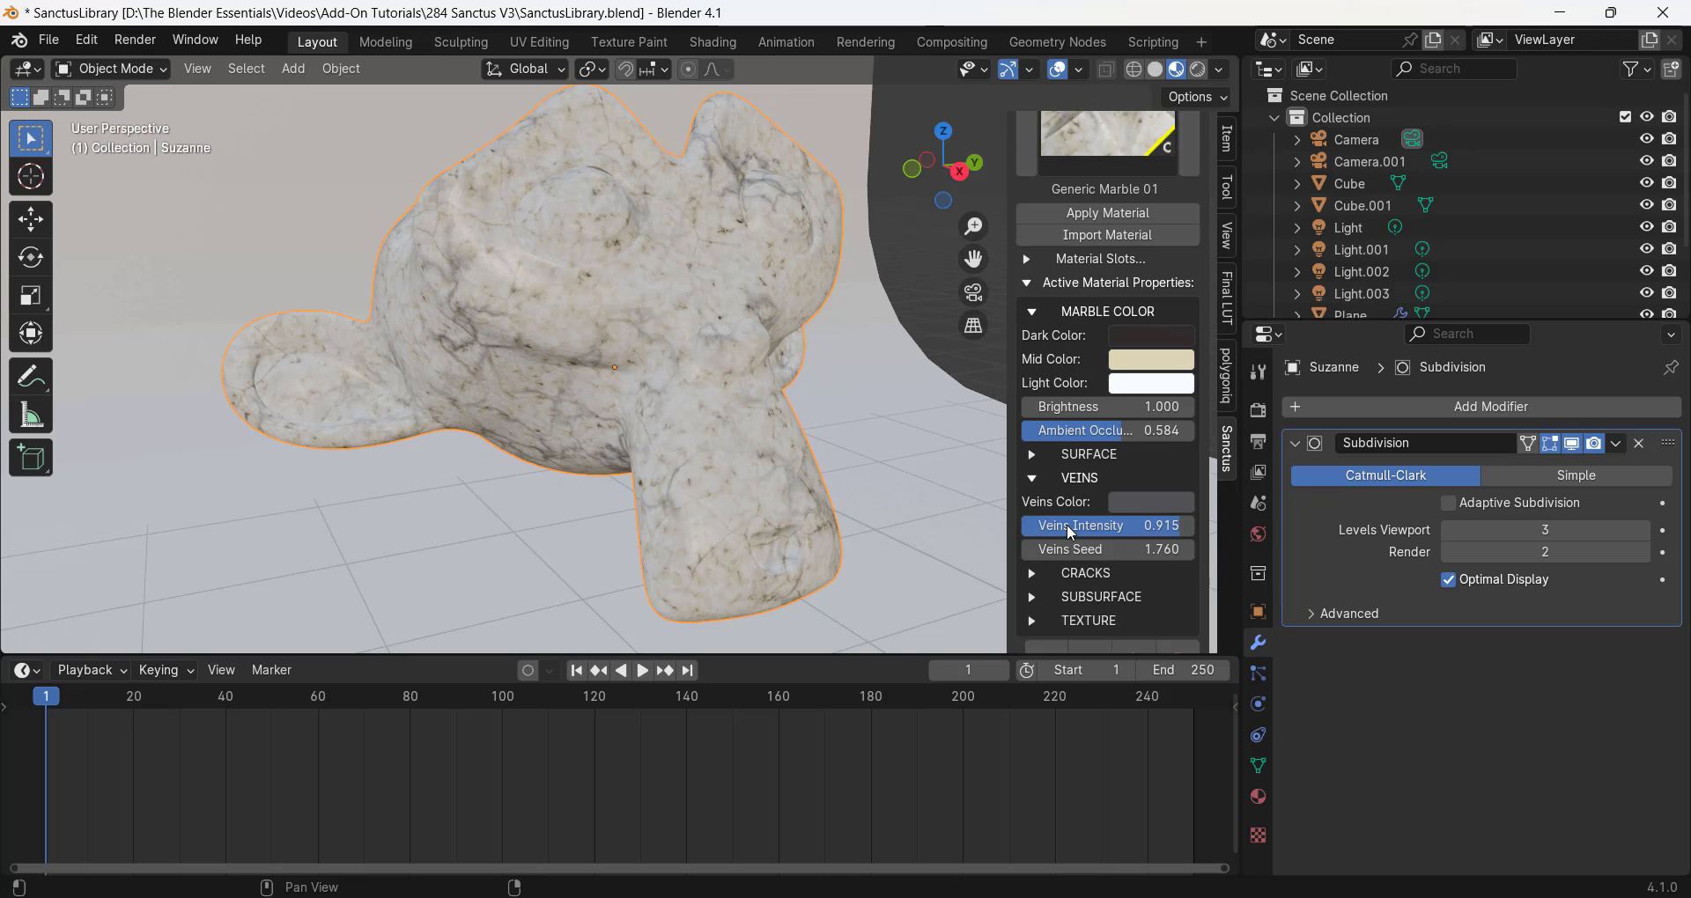